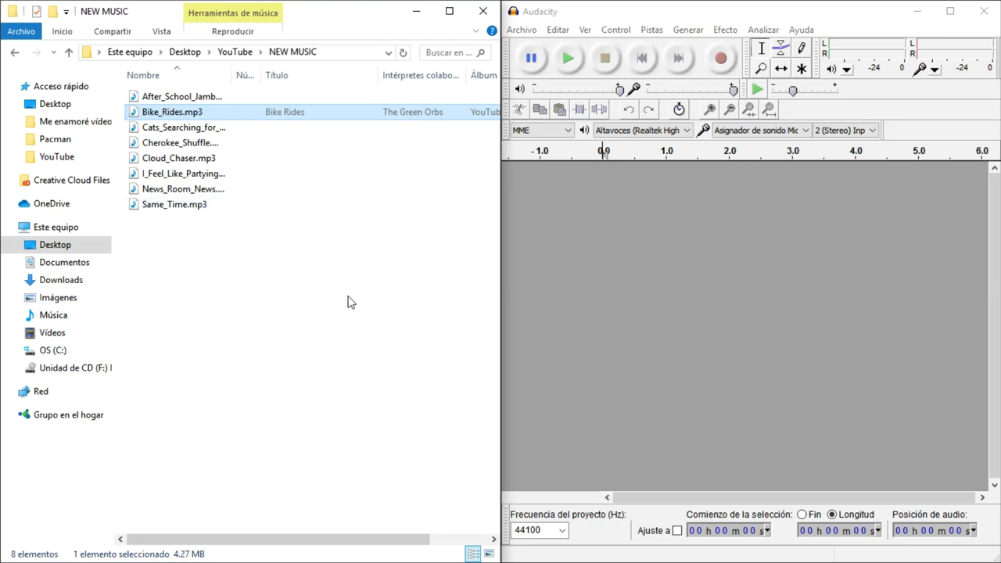
- Save the empty Audacity project to the Desktop as NARRACIÓN1
{"action": "left_click", "coordinate": [664, 296]}
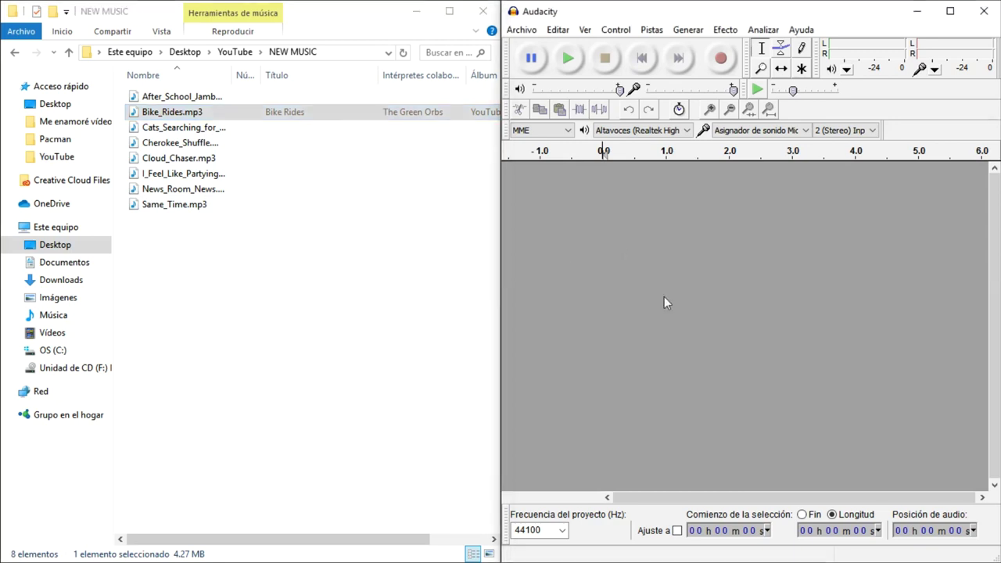
{"action": "left_click", "coordinate": [523, 31]}
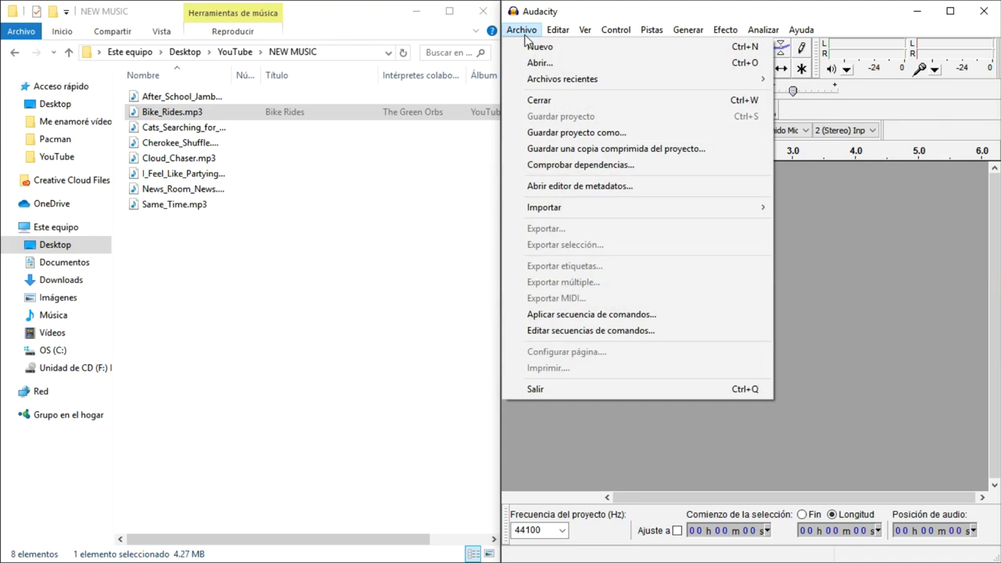
{"action": "left_click", "coordinate": [574, 133]}
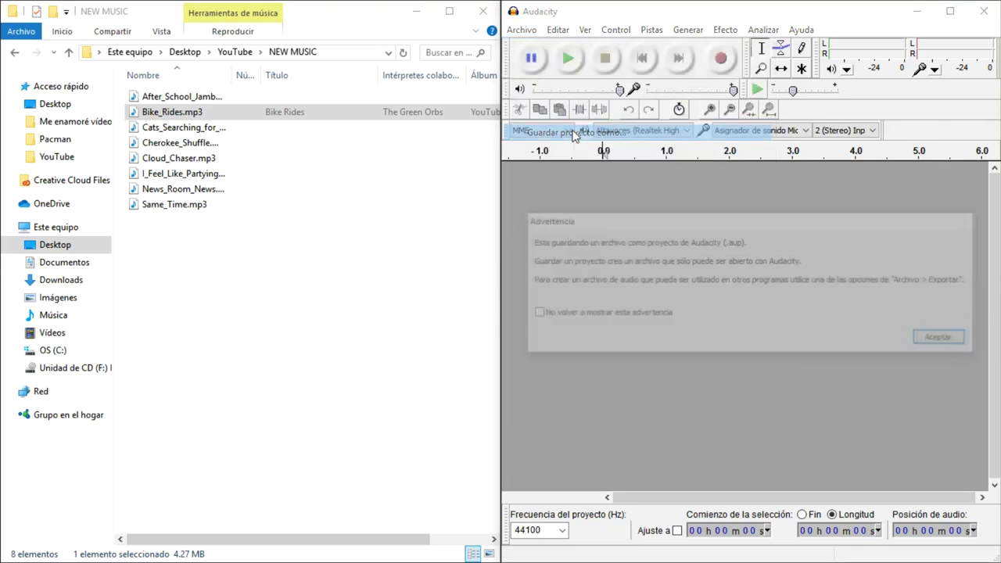
{"action": "left_click", "coordinate": [944, 337]}
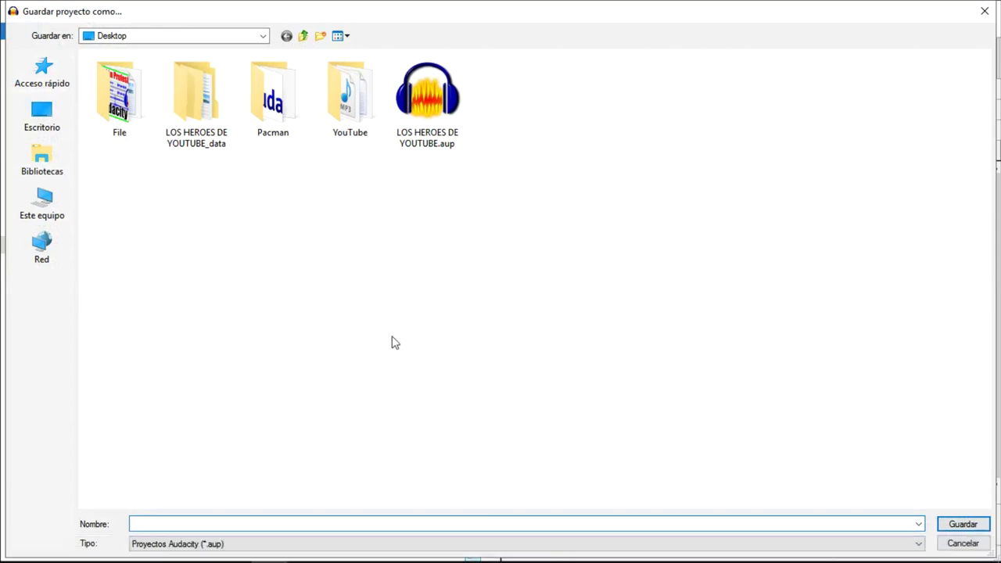
{"action": "type", "text": "NARRACIÓN1"}
{"action": "key", "text": "Return"}
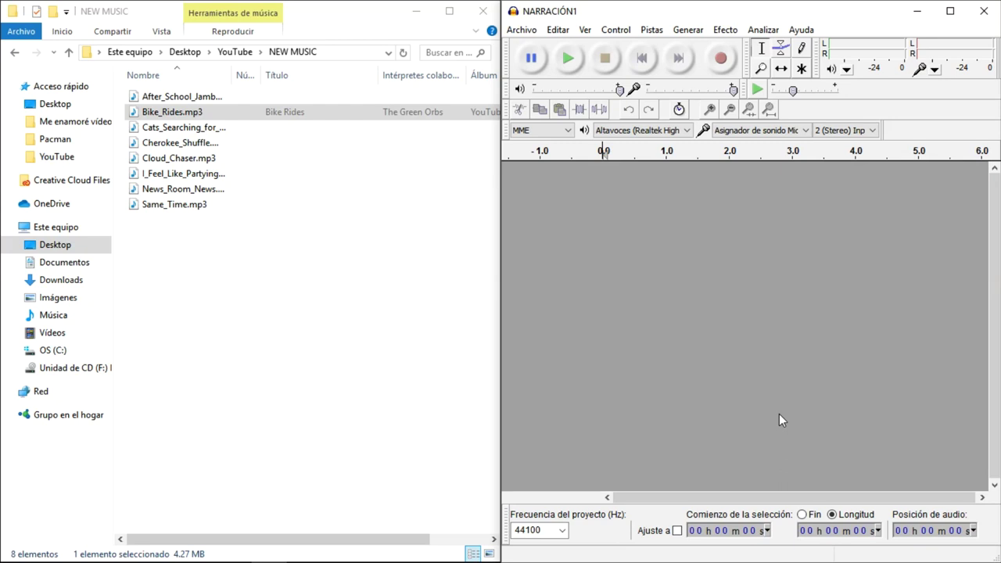
- Record about 11 seconds of narration on a new track, and fit the whole recording in the maximized window
{"action": "left_click", "coordinate": [721, 65]}
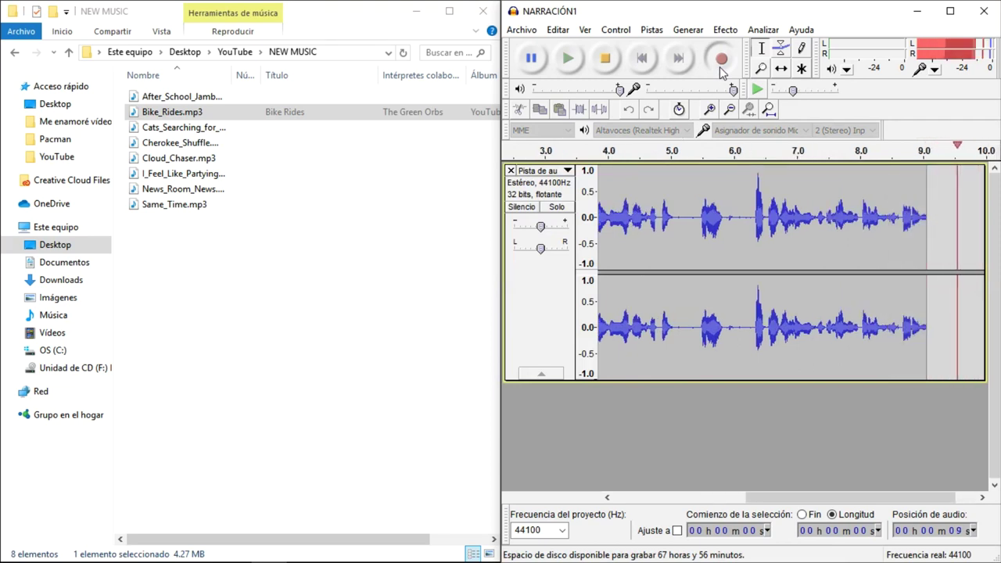
{"action": "key", "text": "space"}
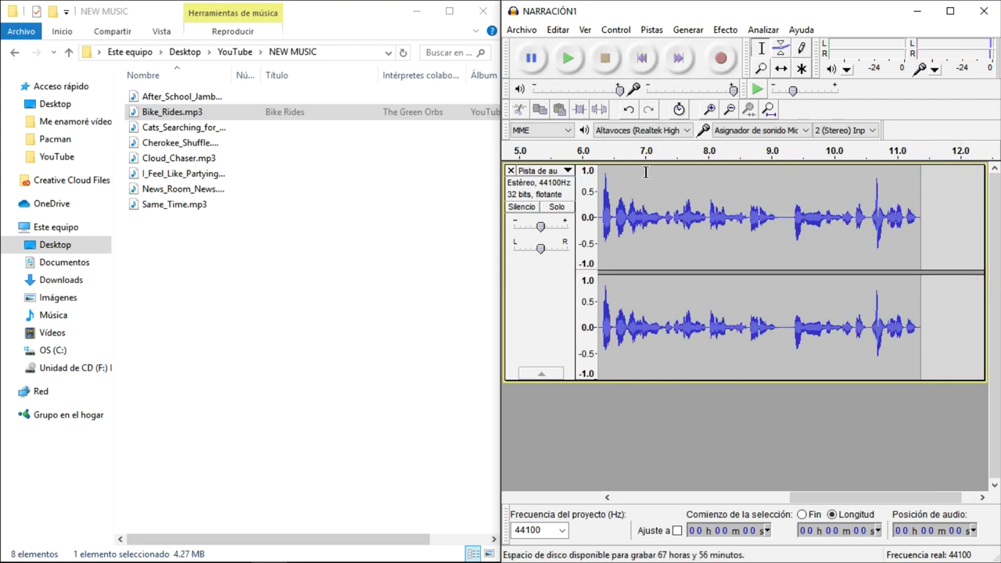
{"action": "left_click", "coordinate": [951, 11]}
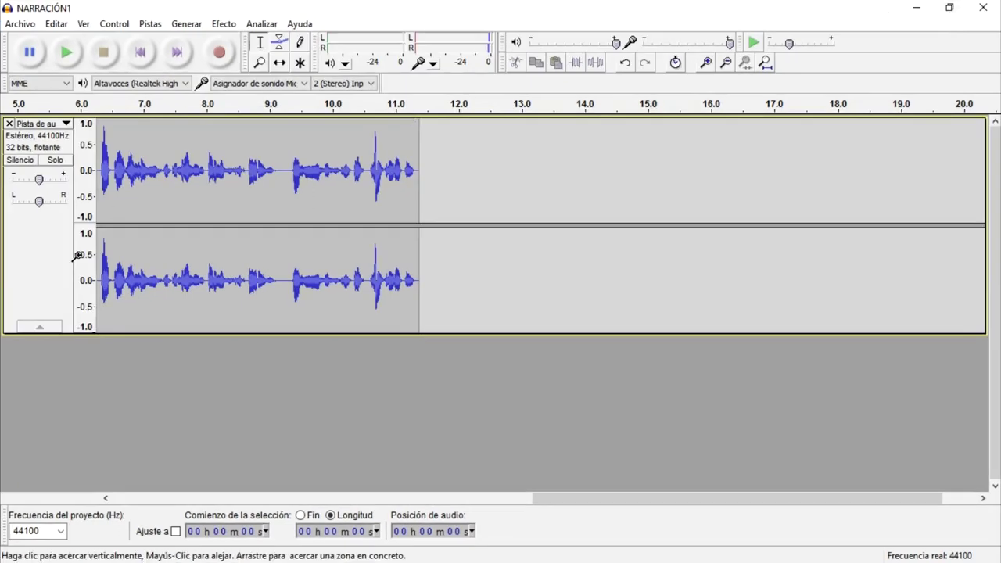
{"action": "key", "text": "ctrl+f"}
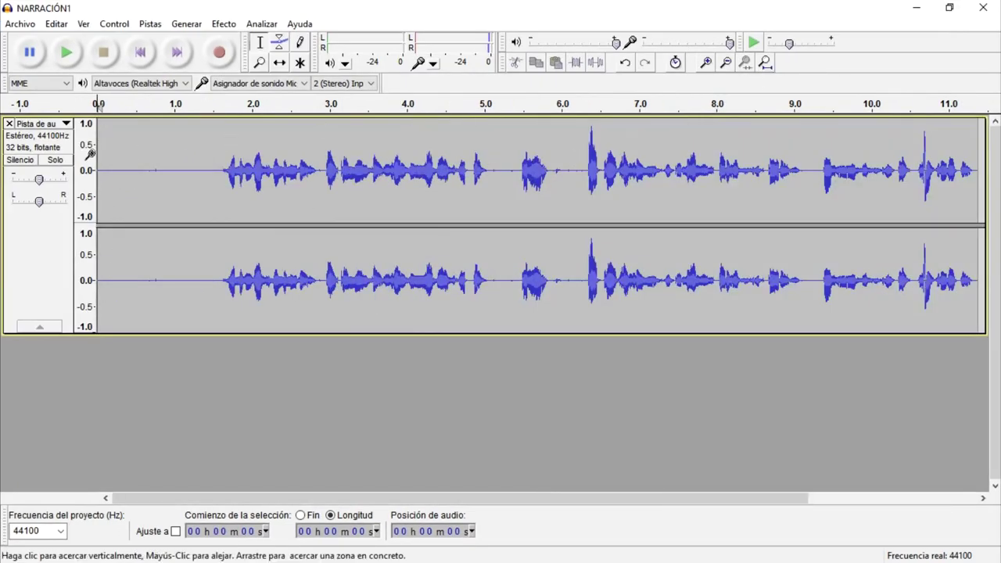
- Capture a noise profile from the silent opening of the recording, from 0 to about 1.6 seconds
{"action": "left_click_drag", "start_coordinate": [221, 174], "coordinate": [96, 180]}
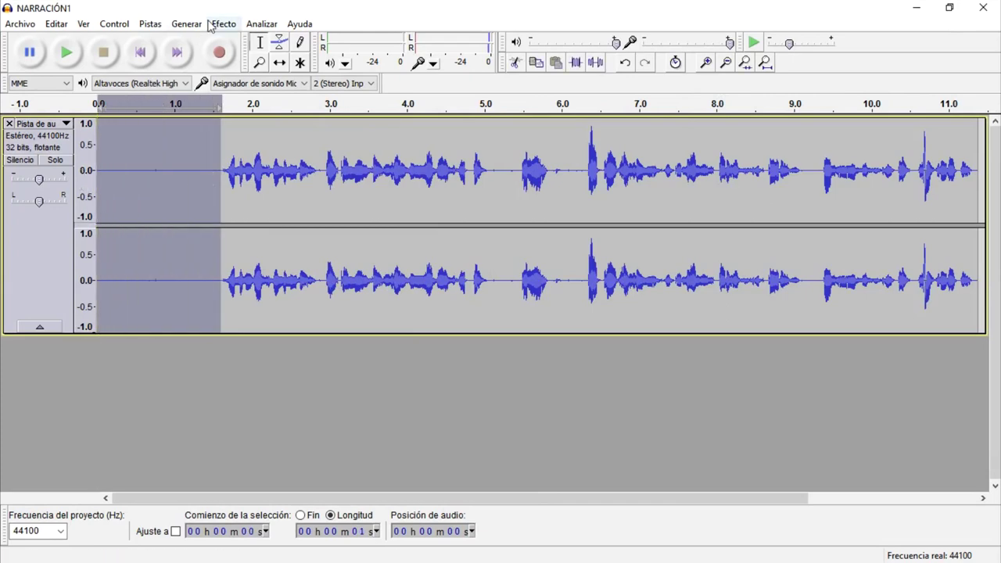
{"action": "left_click", "coordinate": [224, 23]}
{"action": "left_click", "coordinate": [361, 342]}
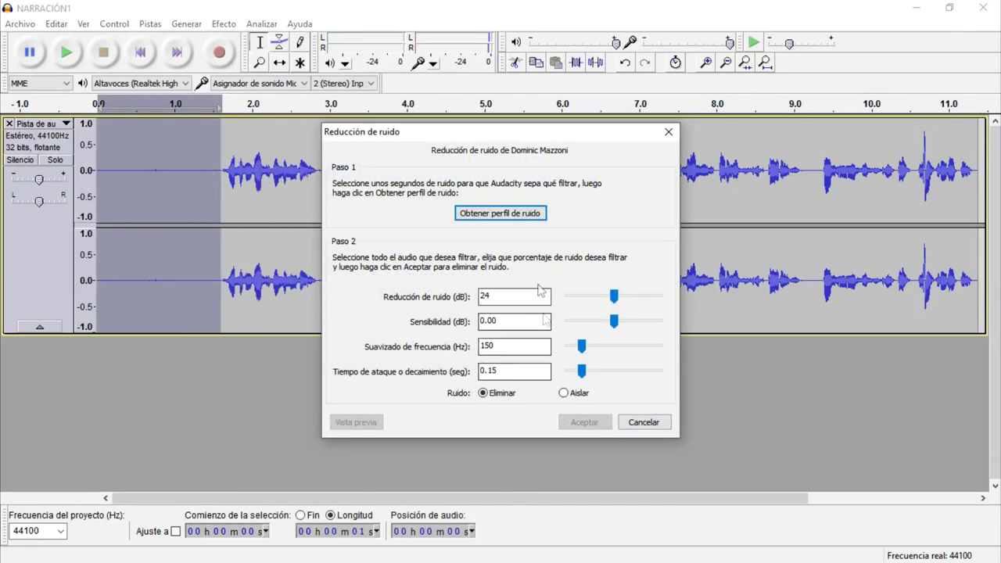
{"action": "left_click", "coordinate": [509, 221]}
- Apply noise reduction (Reducción de ruido) of 24 dB to the entire narration track
{"action": "key", "text": "ctrl+a"}
{"action": "left_click", "coordinate": [224, 24]}
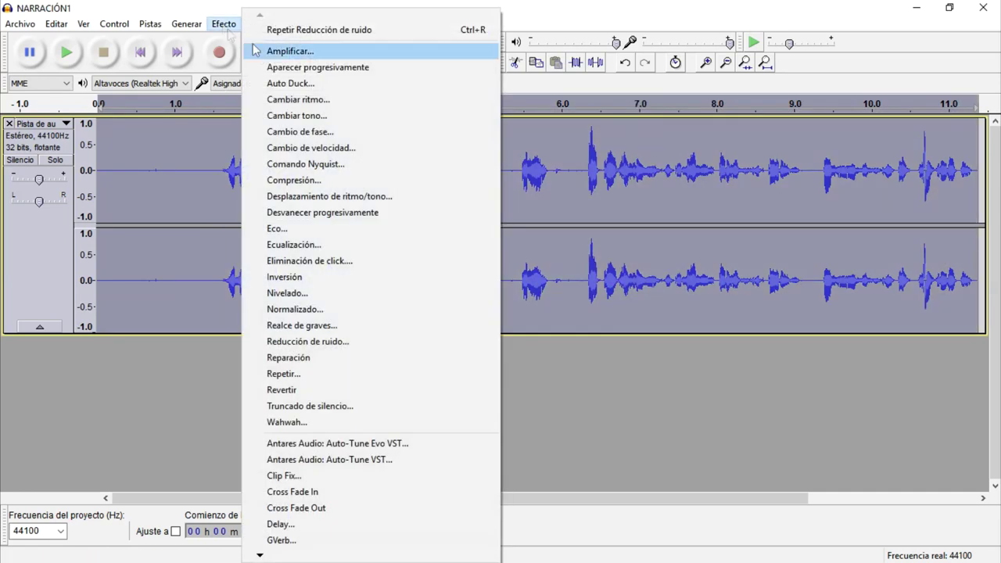
{"action": "left_click", "coordinate": [346, 342]}
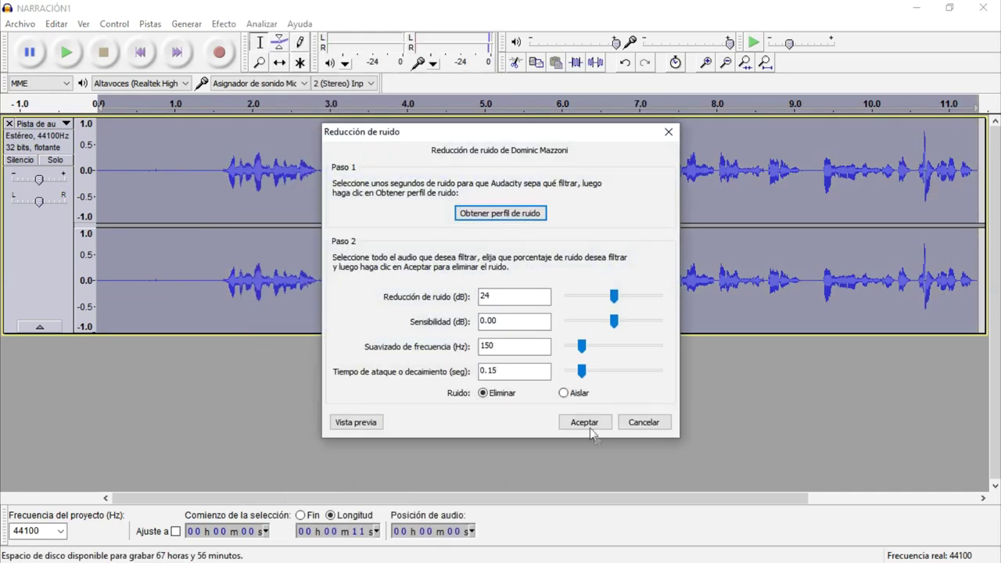
{"action": "left_click", "coordinate": [585, 423]}
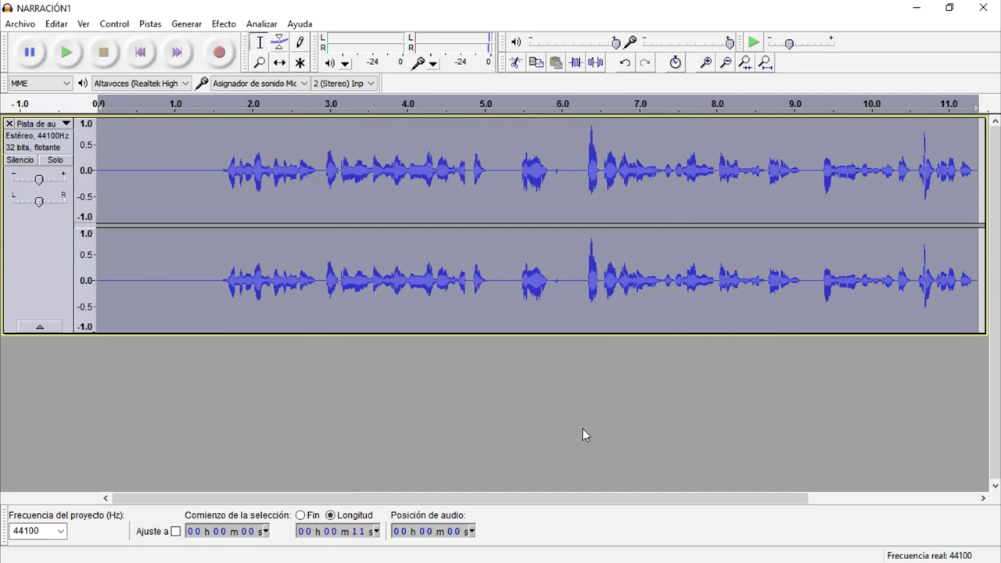
- Select the silent opening of the narration again, from 0 to about 1.6 seconds
{"action": "left_click", "coordinate": [226, 179]}
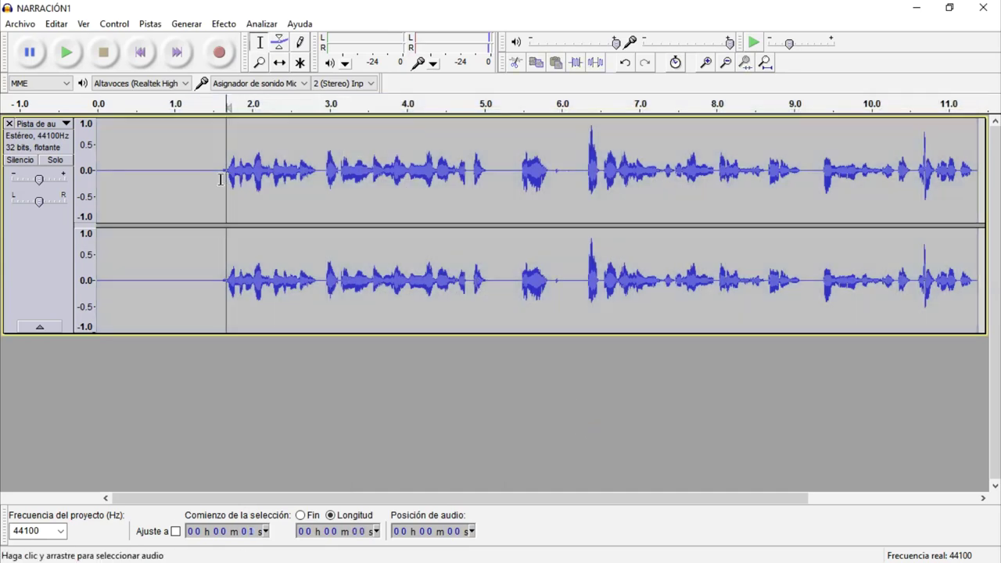
{"action": "left_click_drag", "start_coordinate": [226, 179], "coordinate": [98, 179]}
{"action": "left_click", "coordinate": [224, 24]}
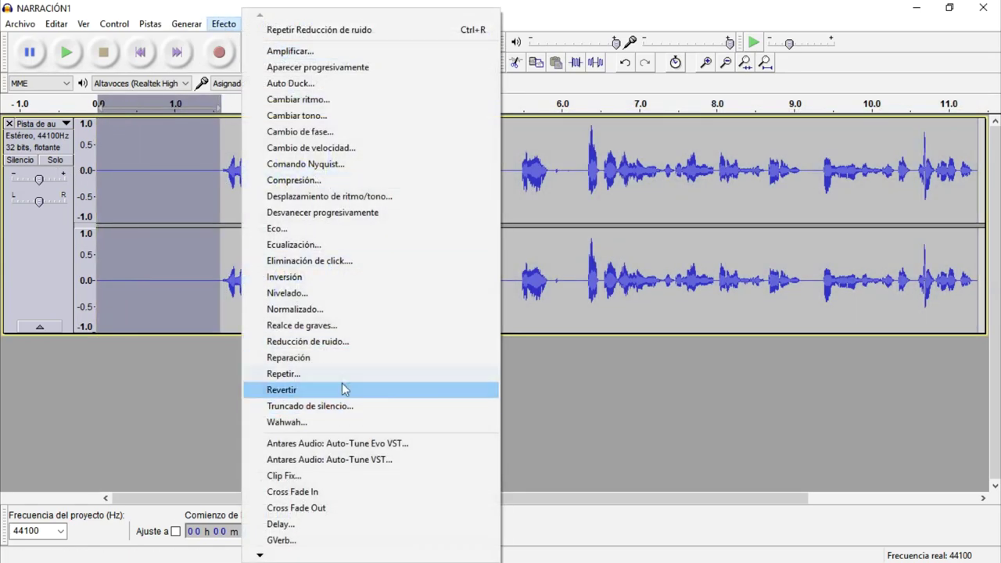
{"action": "left_click", "coordinate": [347, 341]}
{"action": "left_click", "coordinate": [585, 422]}
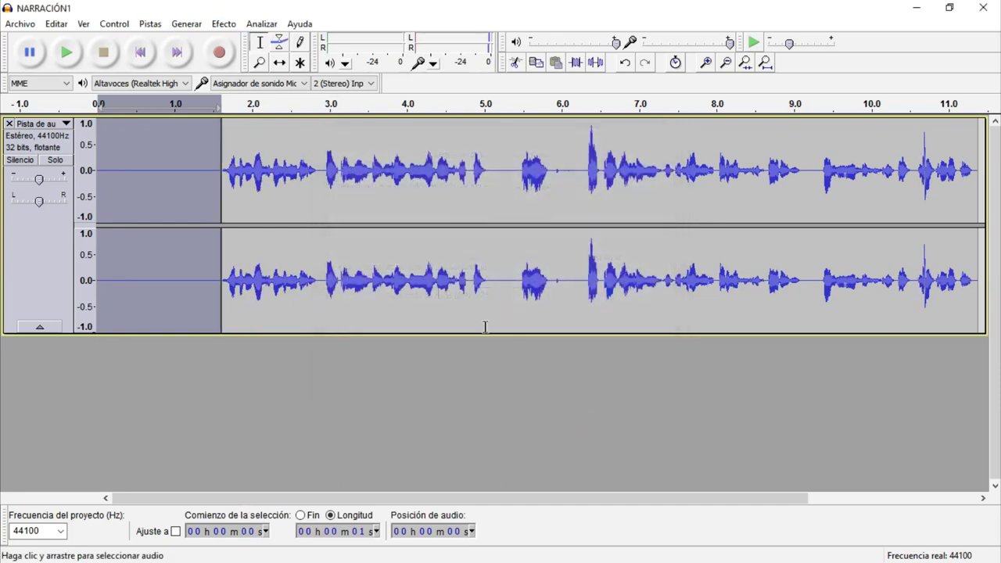
{"action": "key", "text": "shift+k"}
{"action": "key", "text": "ctrl+z"}
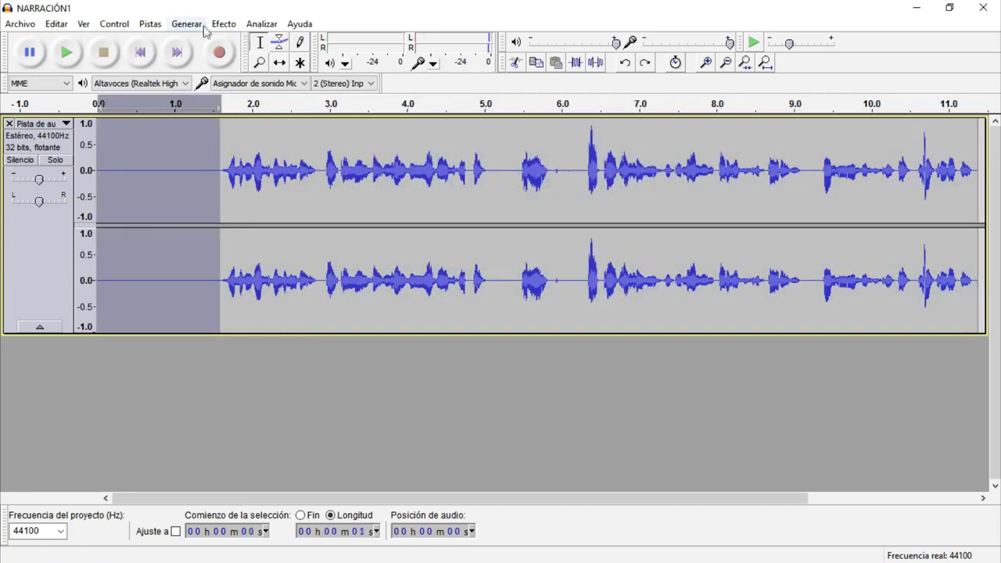
- Capture a fresh noise profile from the selected silence at the start of the cleaned track
{"action": "left_click", "coordinate": [224, 24]}
{"action": "left_click", "coordinate": [367, 338]}
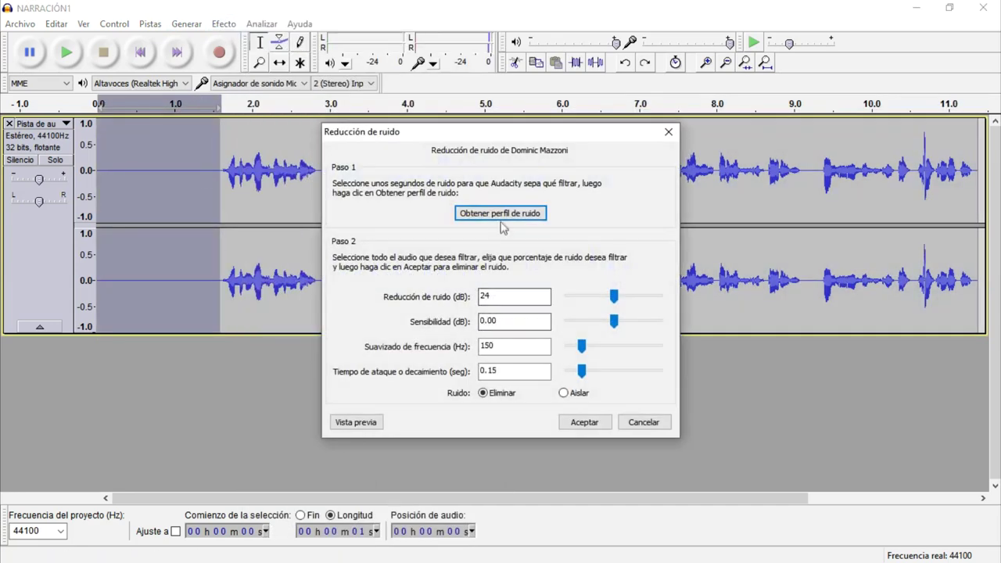
{"action": "left_click", "coordinate": [499, 215]}
{"action": "left_click", "coordinate": [501, 219]}
- Run a second 24 dB noise reduction pass over the whole track using the new profile
{"action": "key", "text": "ctrl+a"}
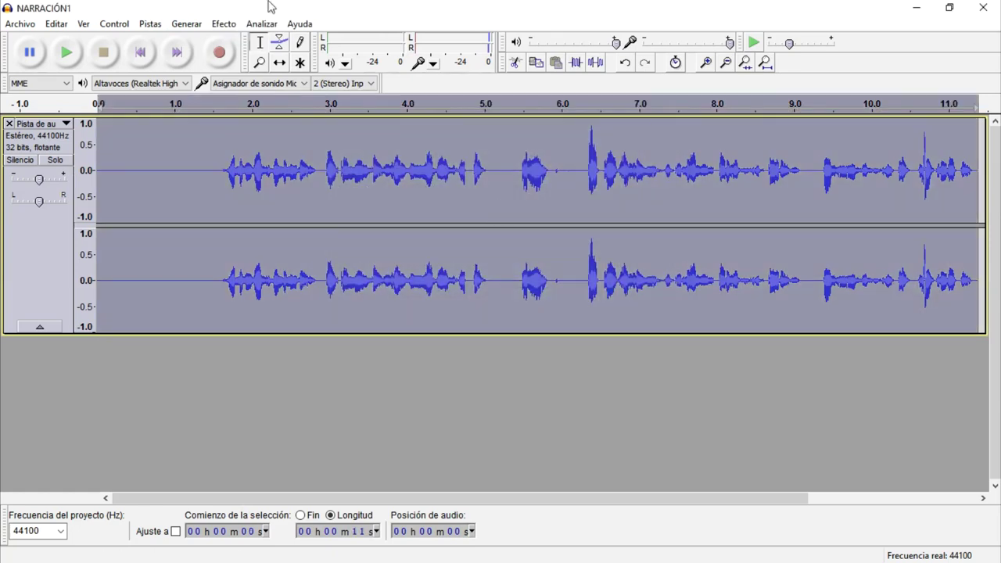
{"action": "left_click", "coordinate": [224, 23]}
{"action": "left_click", "coordinate": [360, 343]}
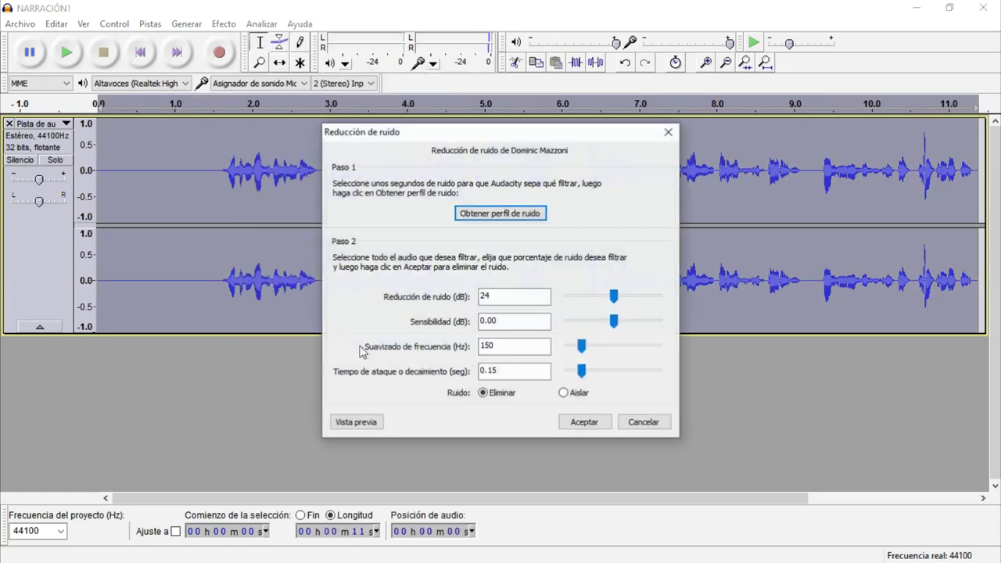
{"action": "left_click", "coordinate": [590, 427]}
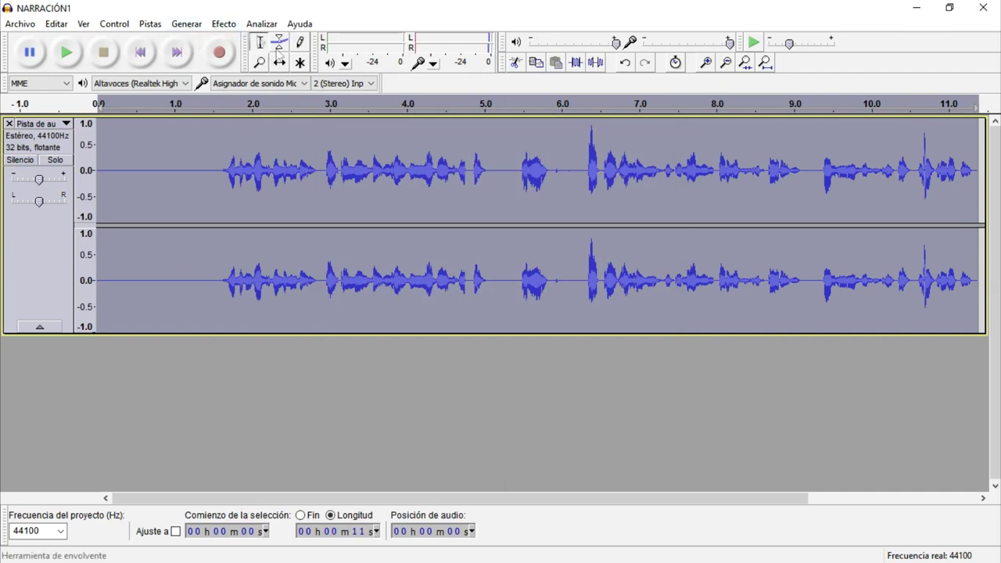
- Play the narration from the beginning, and listen again from the short fragment starting at about 5.4 seconds
{"action": "left_click", "coordinate": [140, 54]}
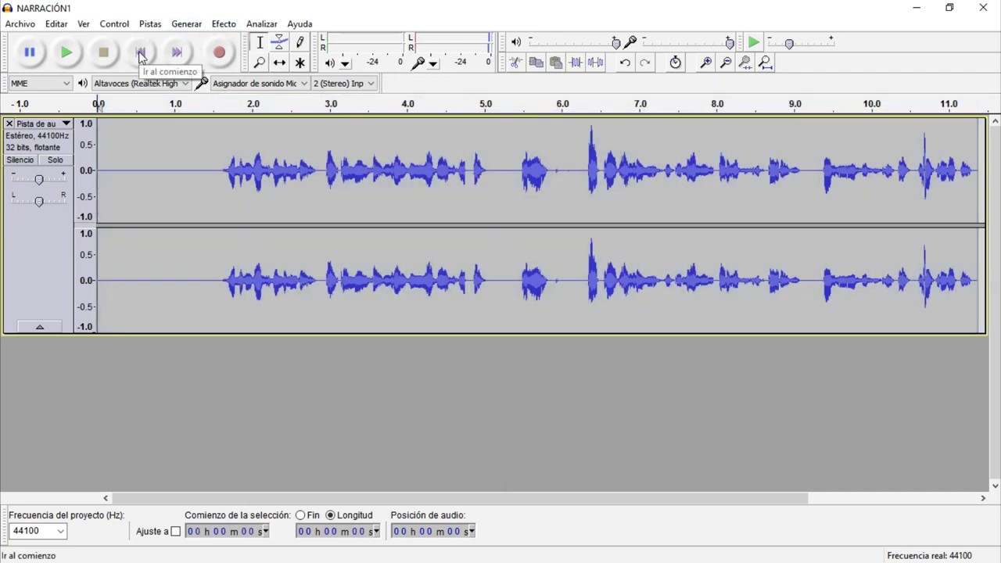
{"action": "key", "text": "space"}
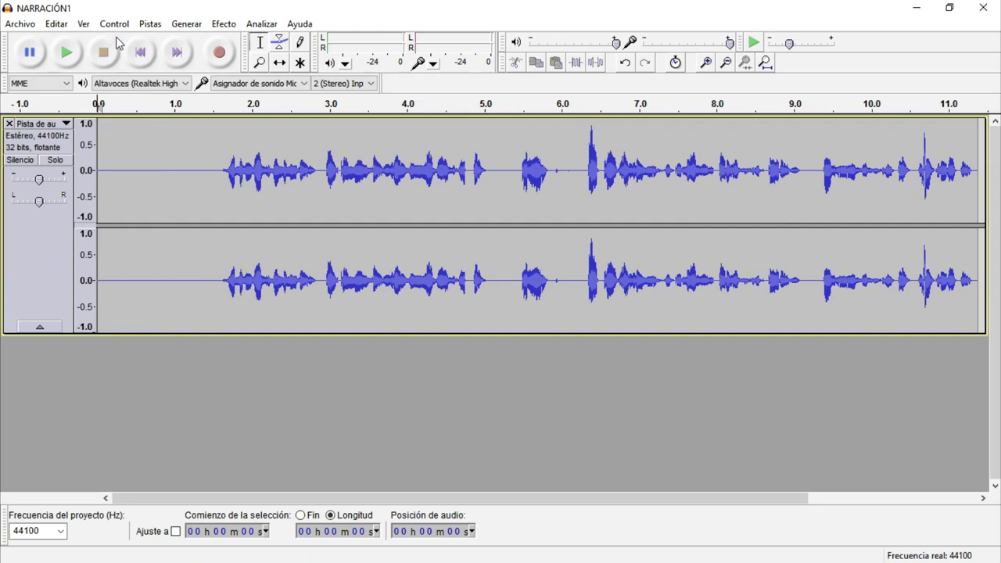
{"action": "left_click", "coordinate": [520, 189]}
{"action": "left_click_drag", "start_coordinate": [514, 187], "coordinate": [565, 202]}
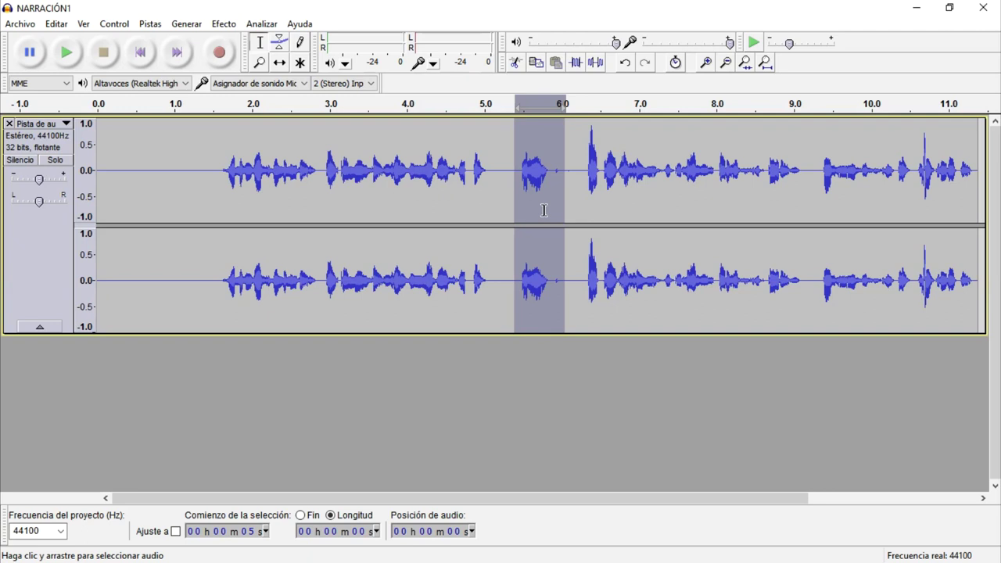
{"action": "key", "text": "space"}
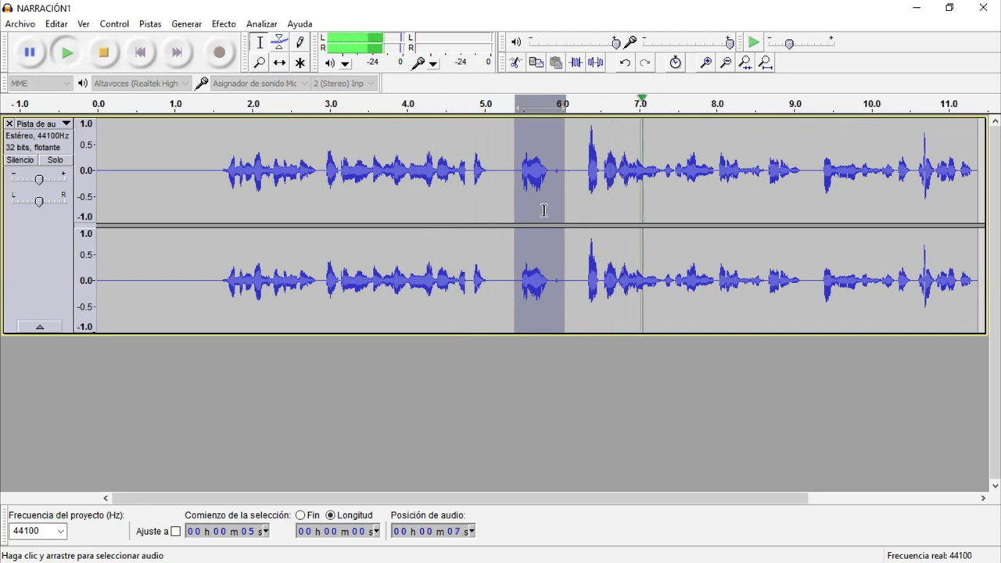
{"action": "key", "text": "space"}
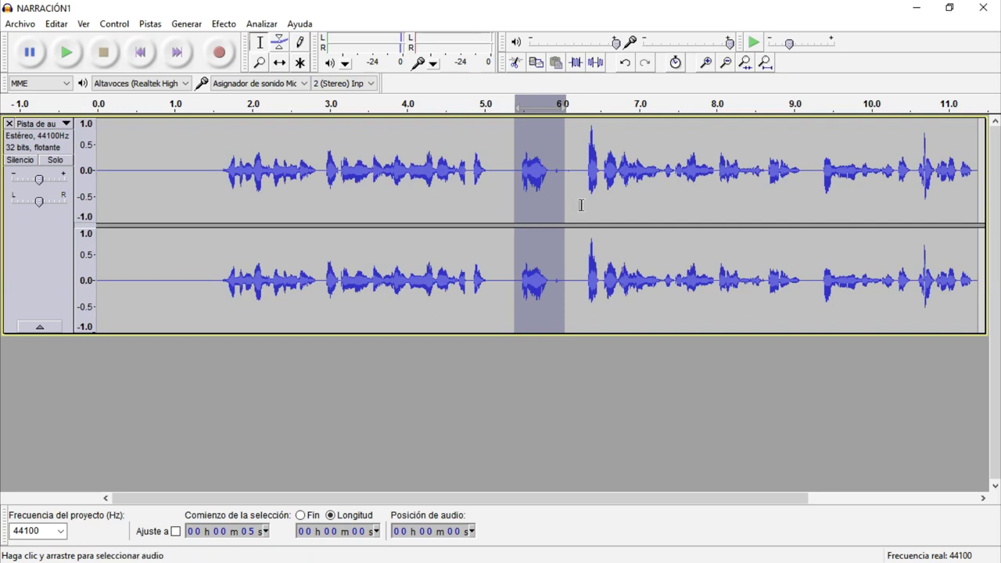
- Cut the unwanted fragment between about 5.2 and 6.1 seconds out of the narration
{"action": "left_click_drag", "start_coordinate": [504, 191], "coordinate": [574, 206]}
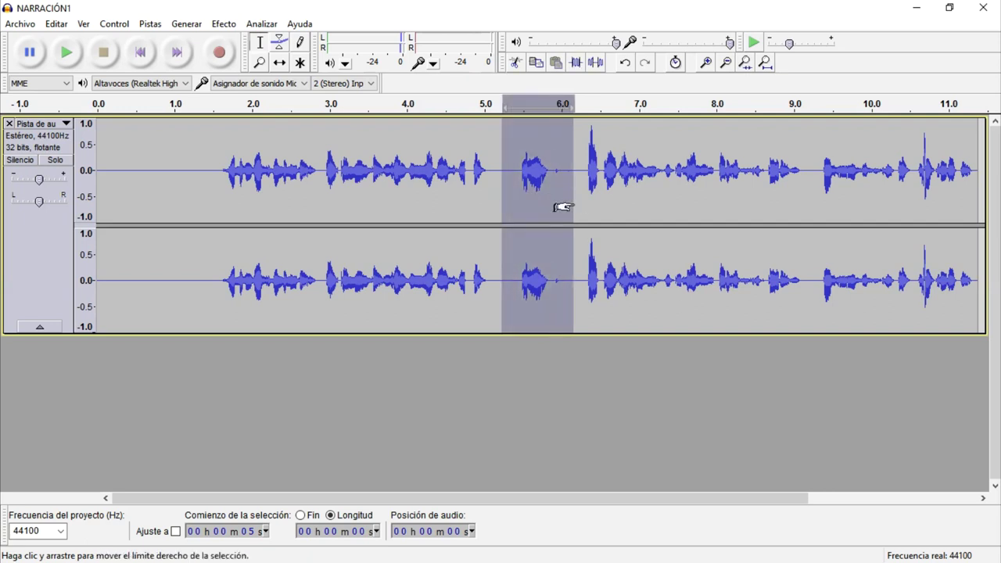
{"action": "key", "text": "c"}
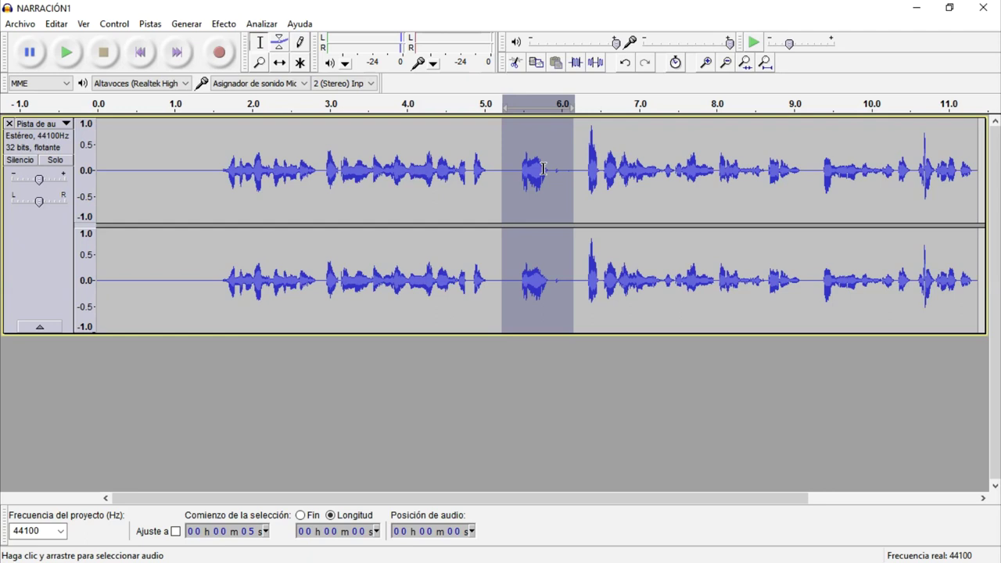
{"action": "left_click", "coordinate": [517, 64]}
- Play the narration from about 3.9 seconds to check the transition across the cut
{"action": "left_click", "coordinate": [401, 167]}
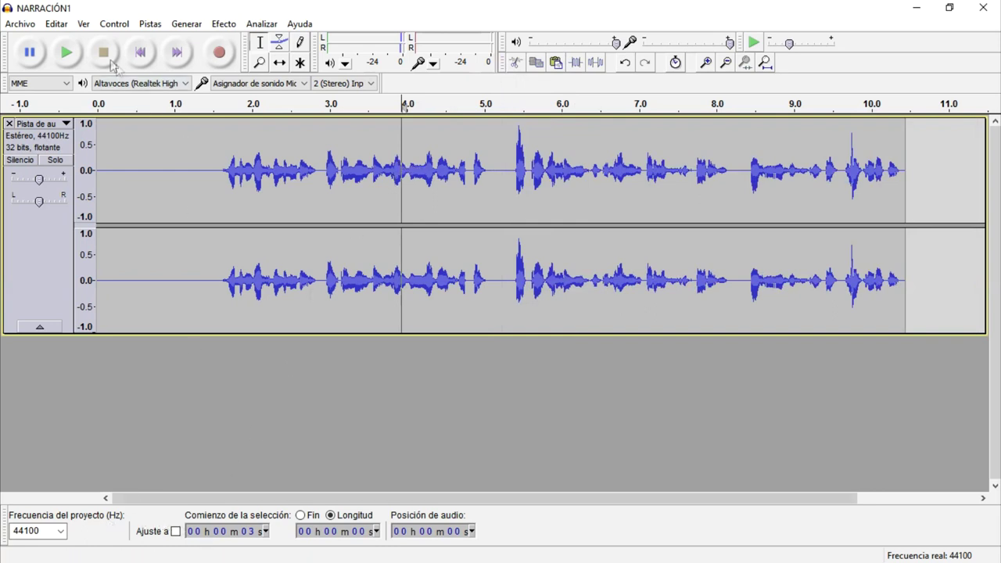
{"action": "left_click", "coordinate": [76, 62]}
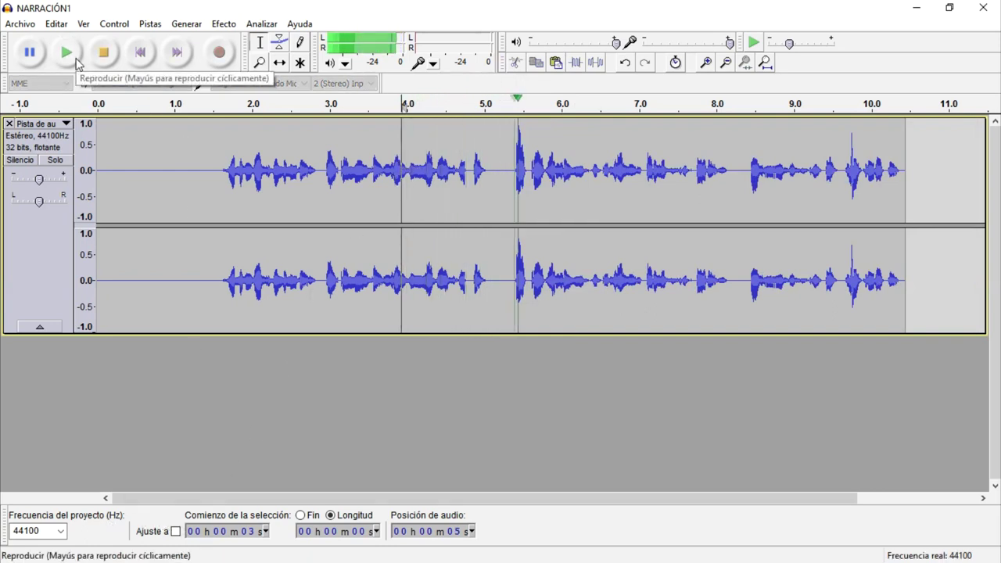
{"action": "left_click", "coordinate": [100, 64]}
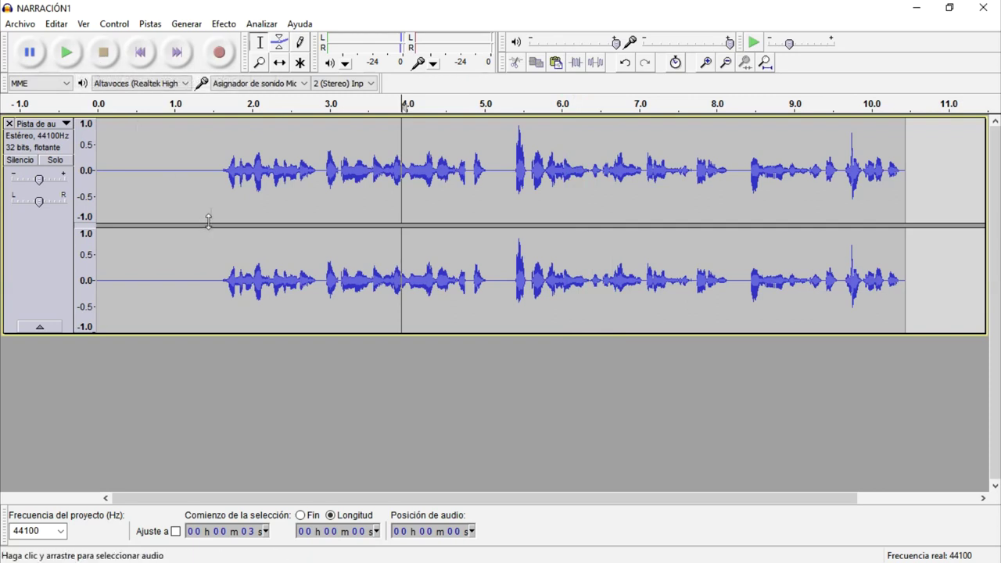
- Apply levelling to the entire narration with a Moderado degree and a -65dB noise threshold
{"action": "key", "text": "ctrl+a"}
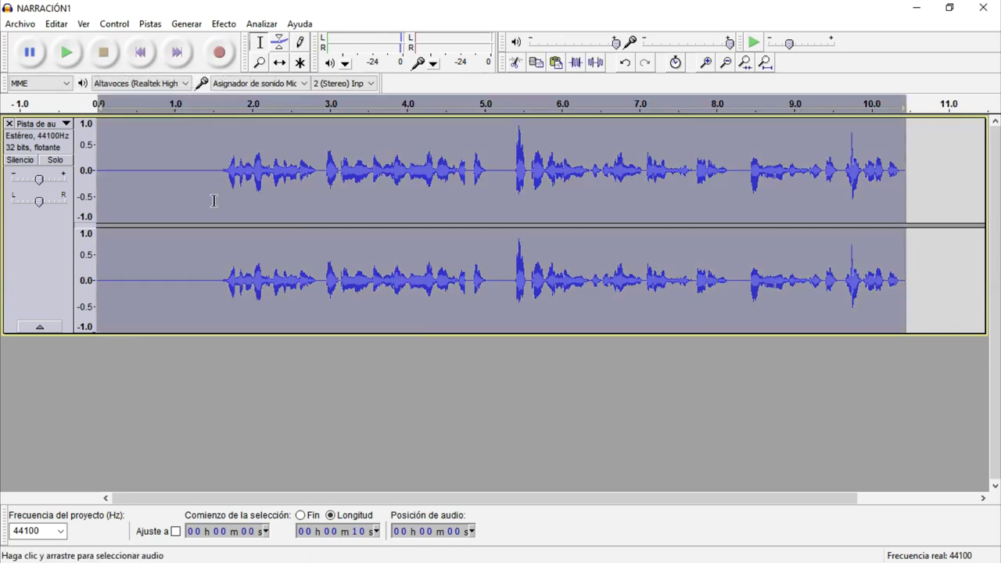
{"action": "left_click", "coordinate": [227, 25]}
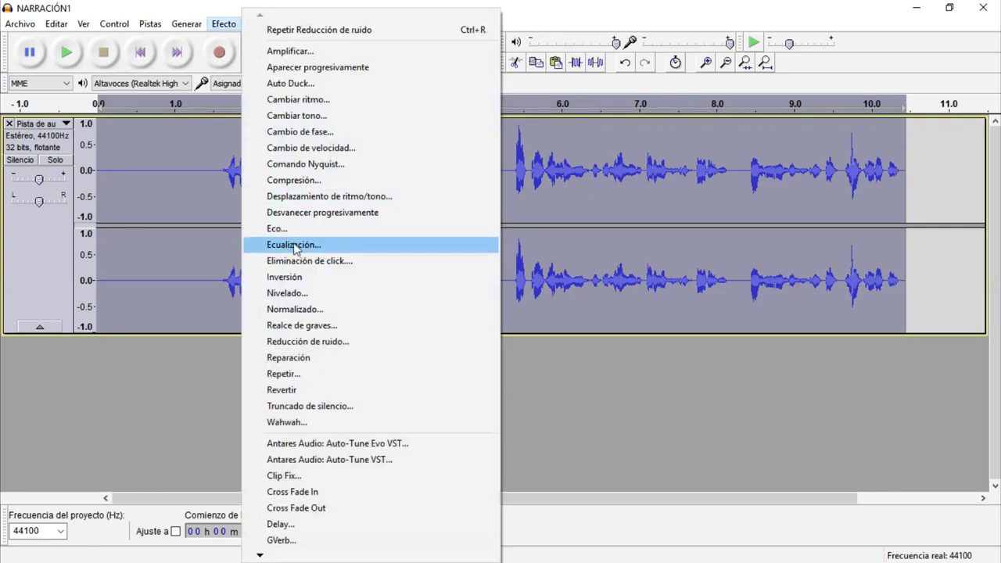
{"action": "left_click", "coordinate": [342, 294]}
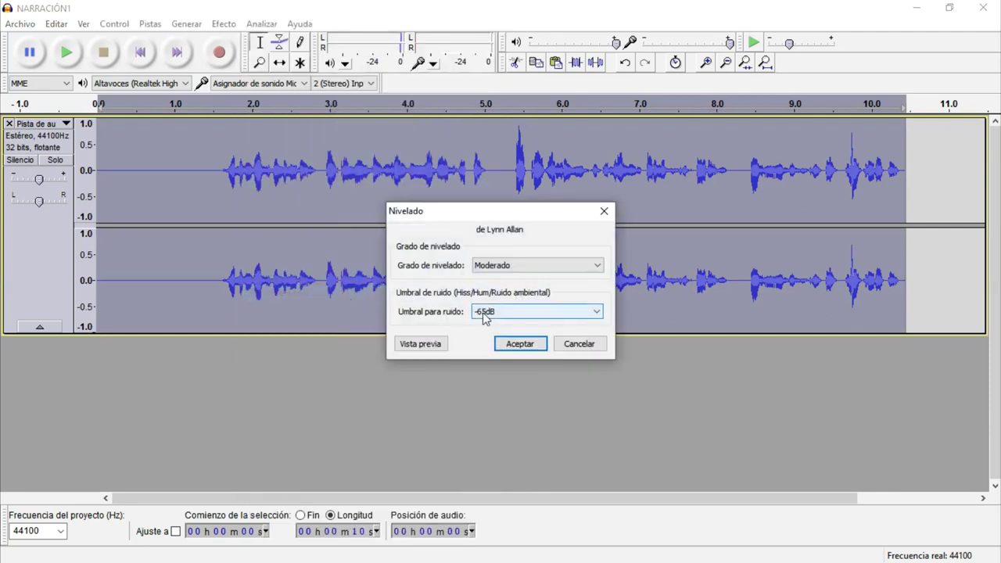
{"action": "left_click", "coordinate": [520, 344]}
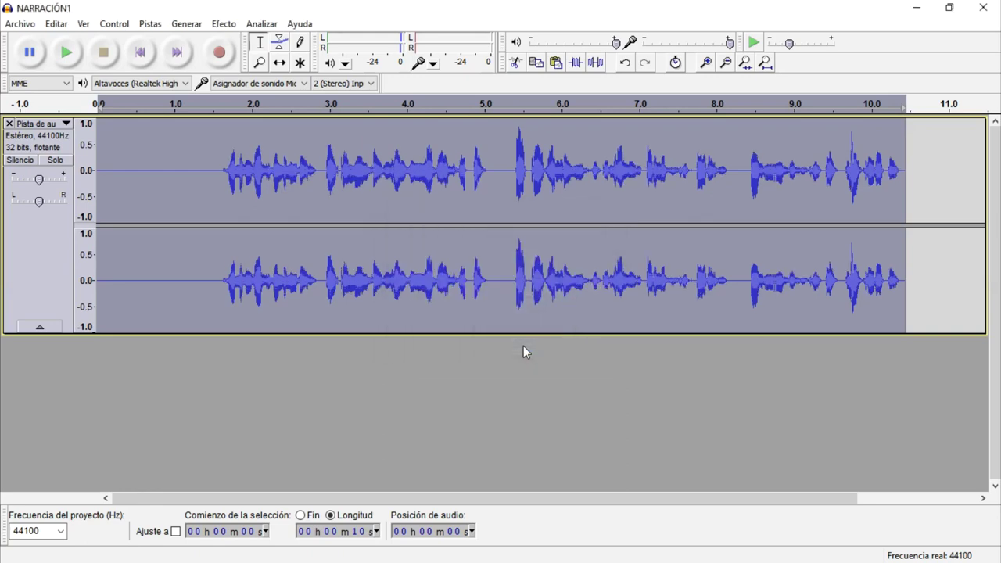
- Import Bike_Rides.mp3 from the NEW MUSIC folder as a background music track and fit the whole project in view
{"action": "left_click_drag", "start_coordinate": [559, 8], "coordinate": [1000, 266]}
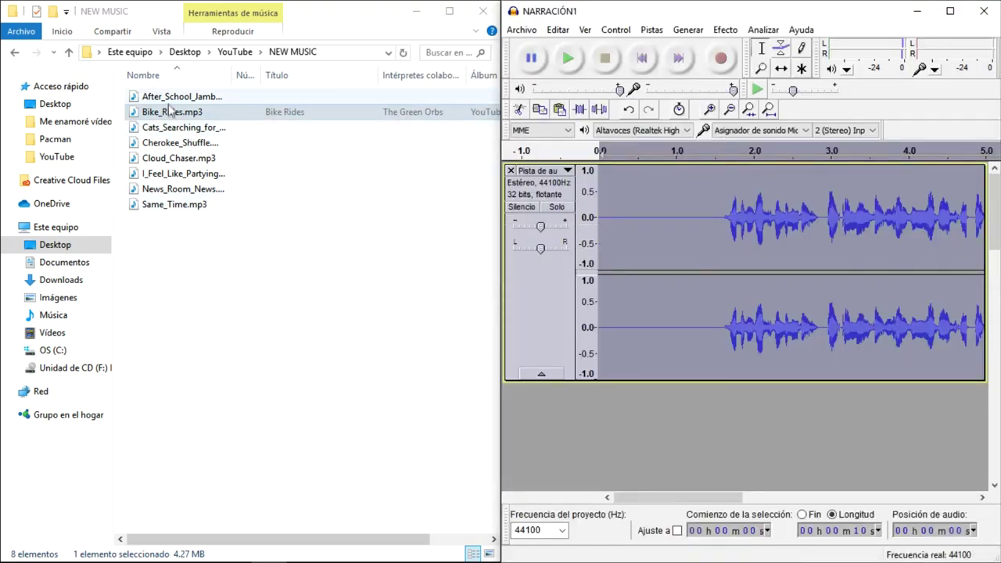
{"action": "left_click_drag", "start_coordinate": [174, 114], "coordinate": [579, 413]}
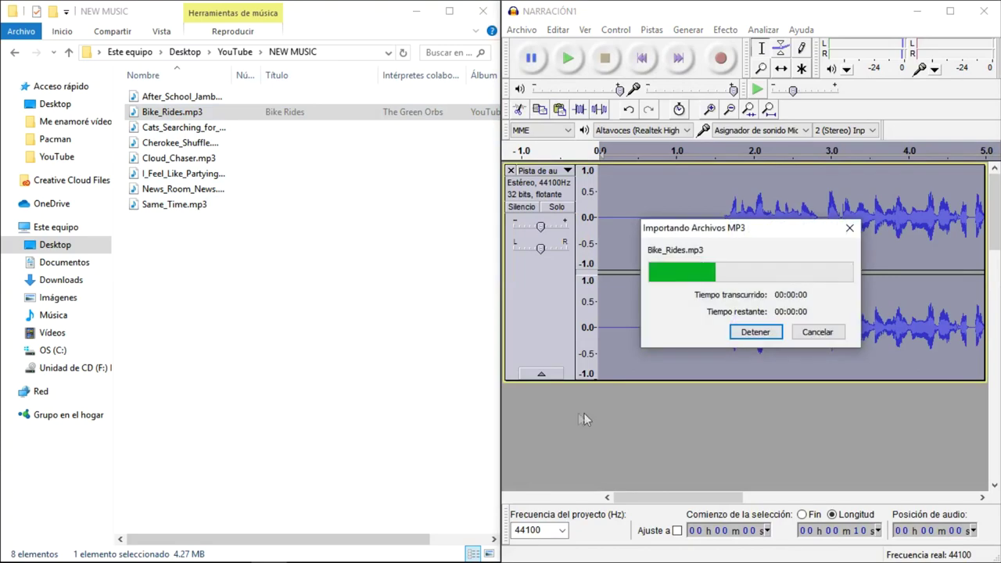
{"action": "left_click", "coordinate": [951, 12]}
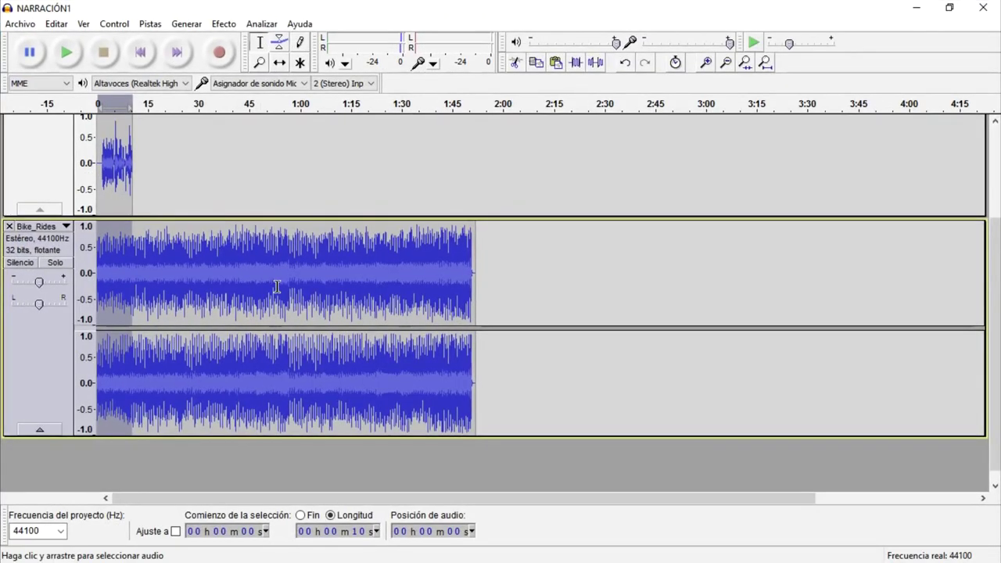
{"action": "left_click", "coordinate": [767, 65]}
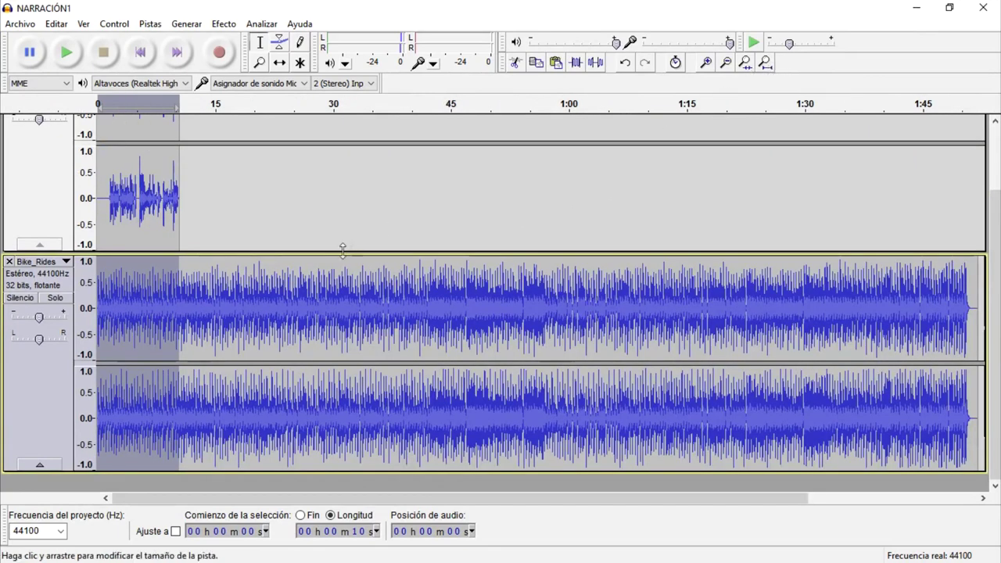
- Trim the Bike_Rides music to its first 16 seconds or so, leaving about 5 seconds beyond the narration's end
{"action": "left_click", "coordinate": [100, 313]}
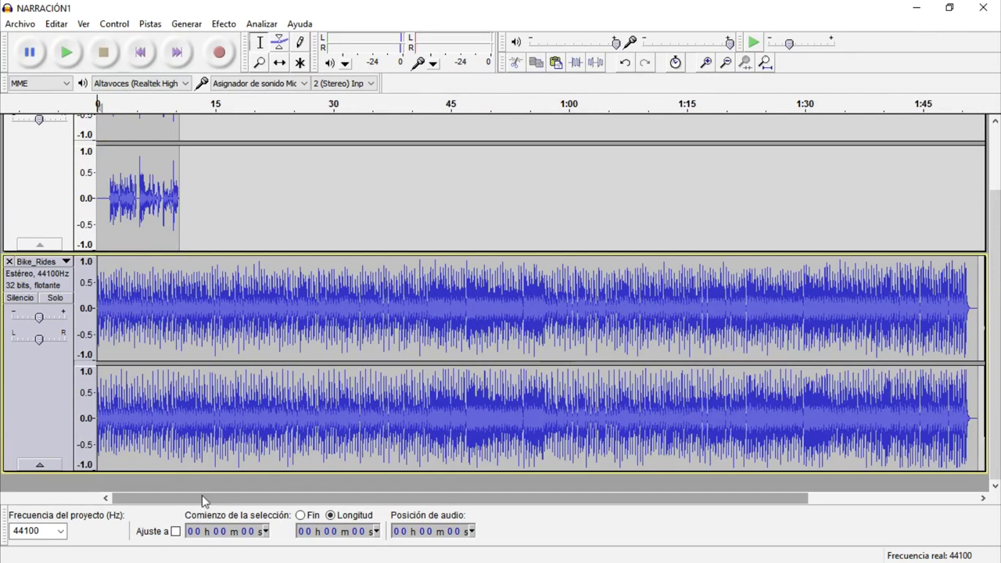
{"action": "left_click", "coordinate": [180, 261]}
{"action": "left_click_drag", "start_coordinate": [180, 262], "coordinate": [223, 268]}
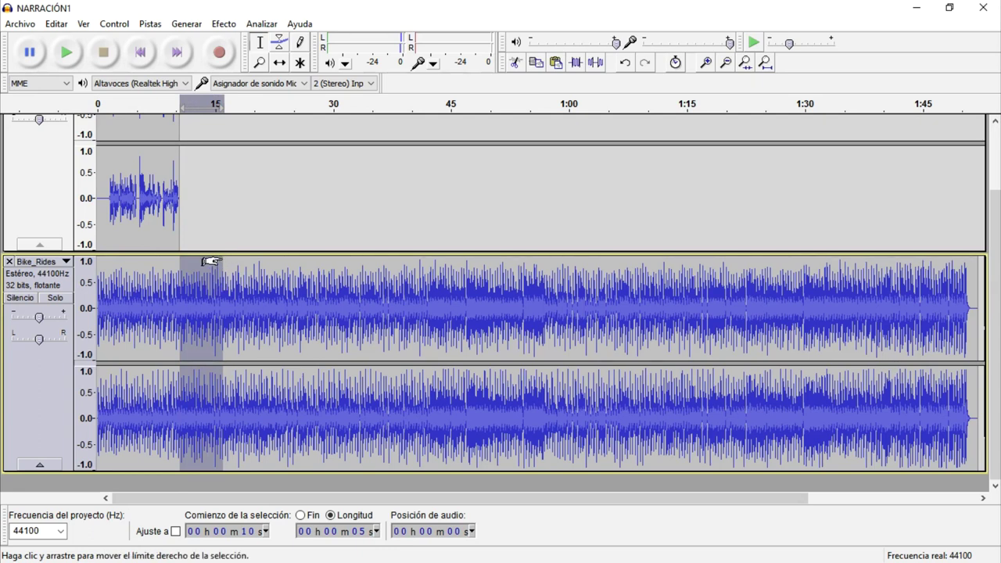
{"action": "left_click", "coordinate": [223, 261]}
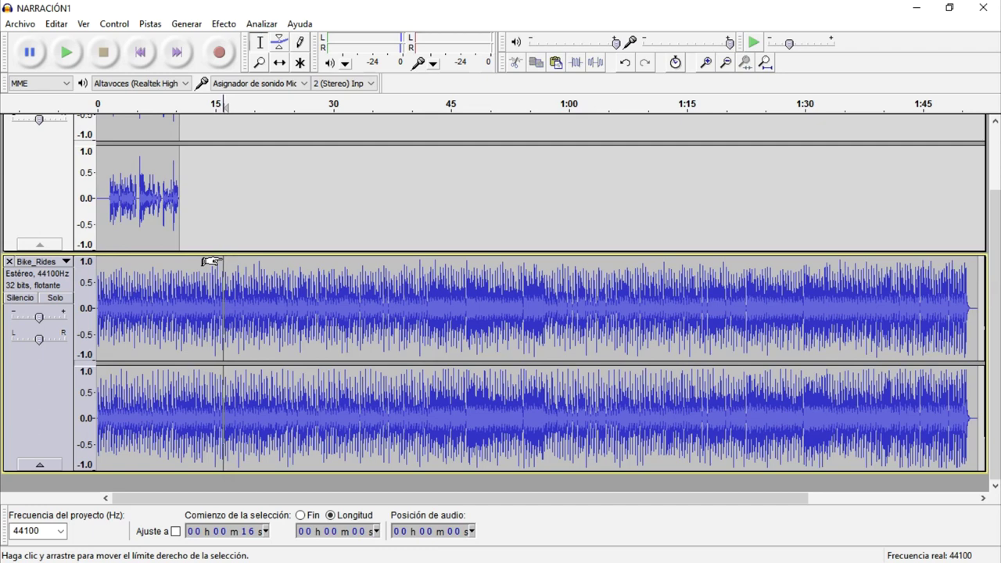
{"action": "left_click_drag", "start_coordinate": [222, 261], "coordinate": [84, 264]}
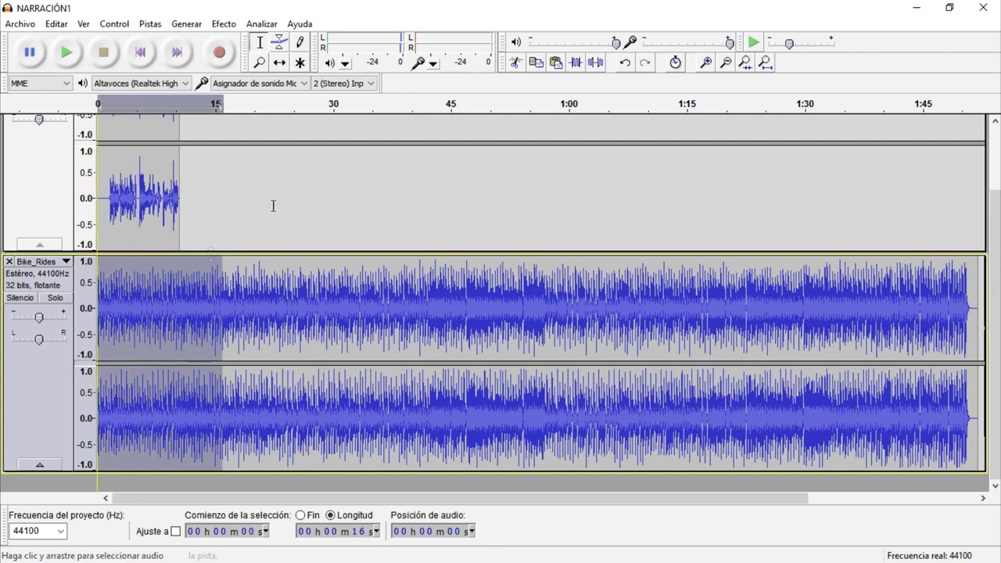
{"action": "left_click", "coordinate": [576, 63]}
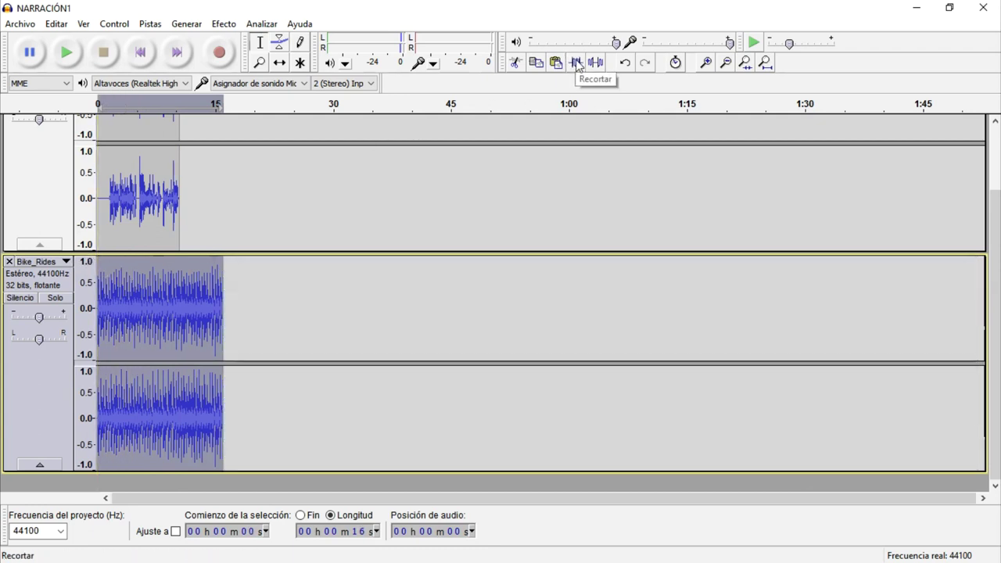
- Set the Bike_Rides track's gain to -10 and play both tracks from the beginning to check the balance
{"action": "left_click", "coordinate": [141, 52]}
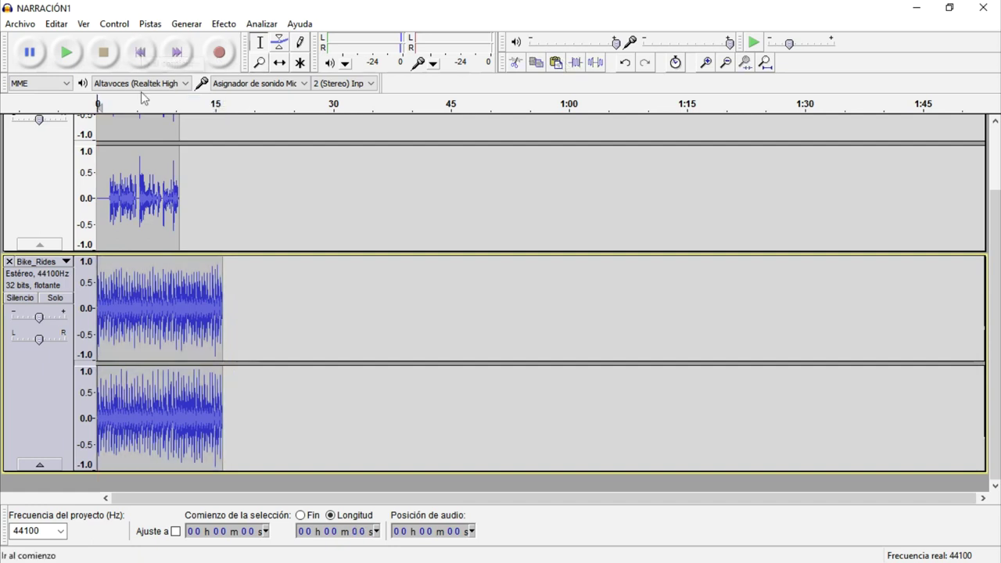
{"action": "left_click", "coordinate": [769, 63]}
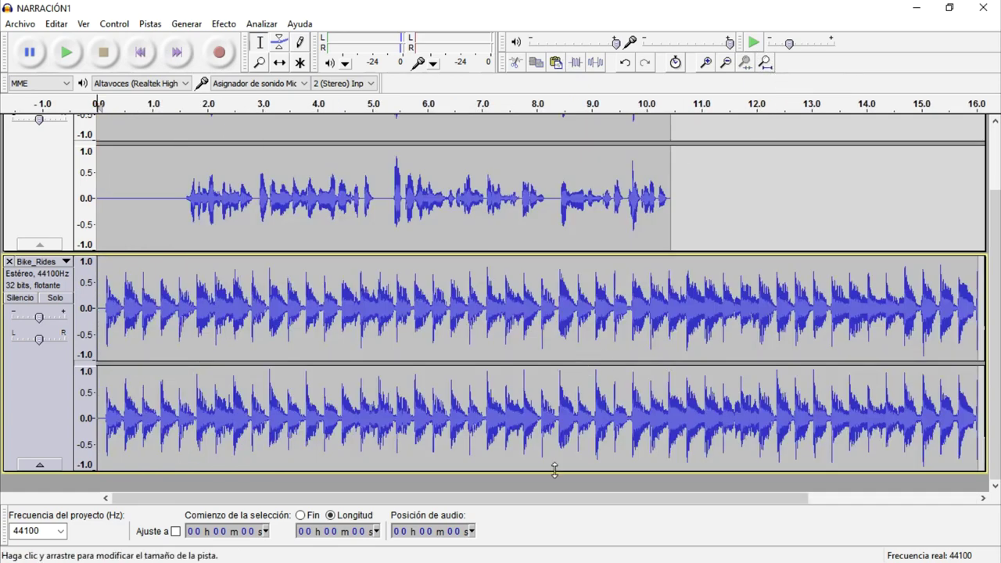
{"action": "double_click", "coordinate": [40, 319]}
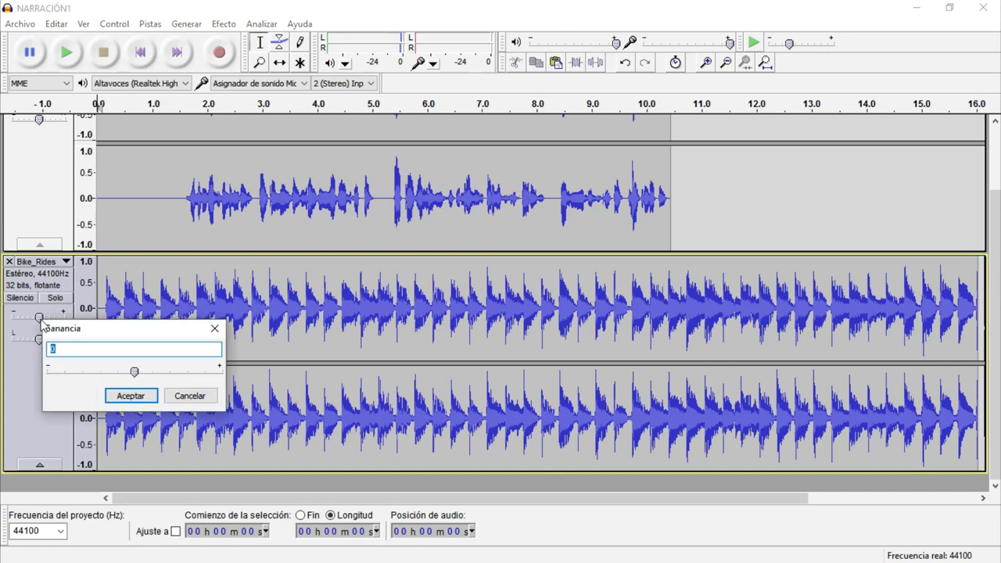
{"action": "type", "text": "-10"}
{"action": "key", "text": "Return"}
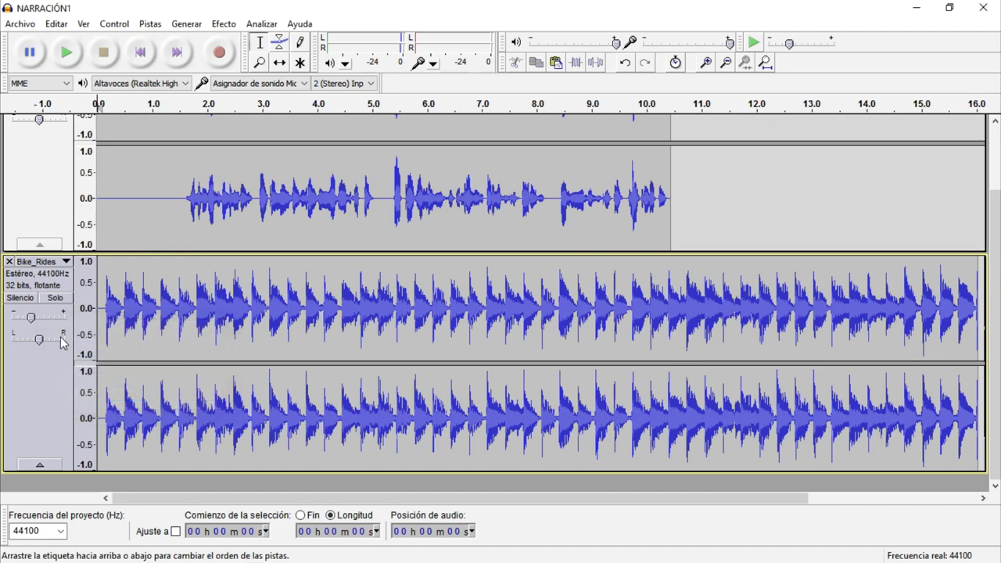
{"action": "left_click", "coordinate": [73, 62]}
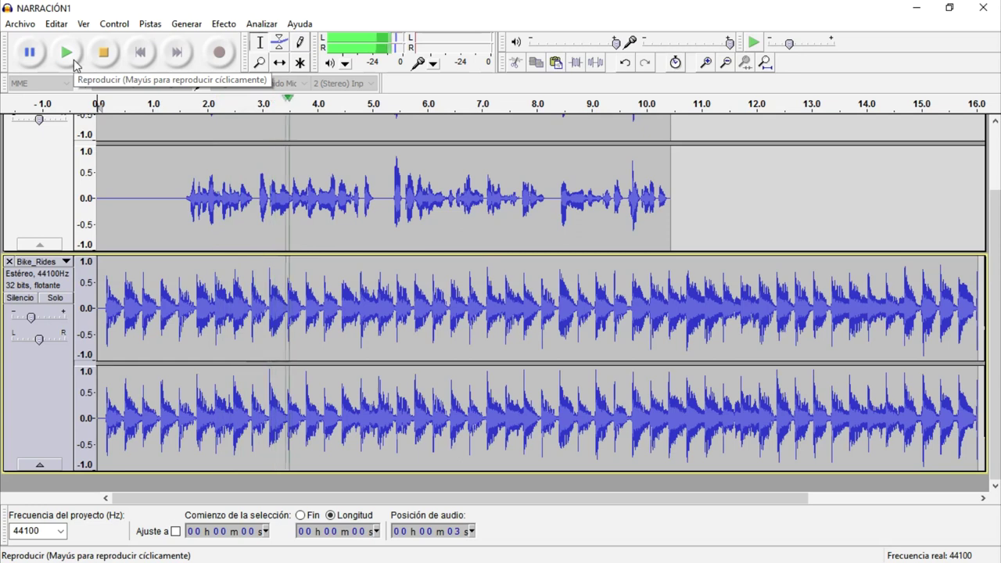
{"action": "left_click", "coordinate": [104, 55]}
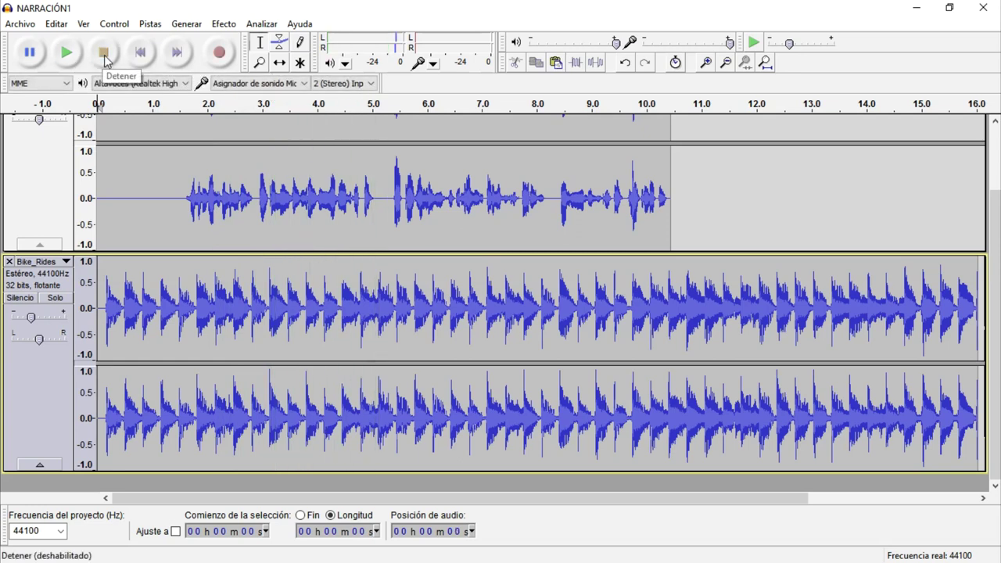
- Set the Bike_Rides track's gain to -12
{"action": "double_click", "coordinate": [30, 317]}
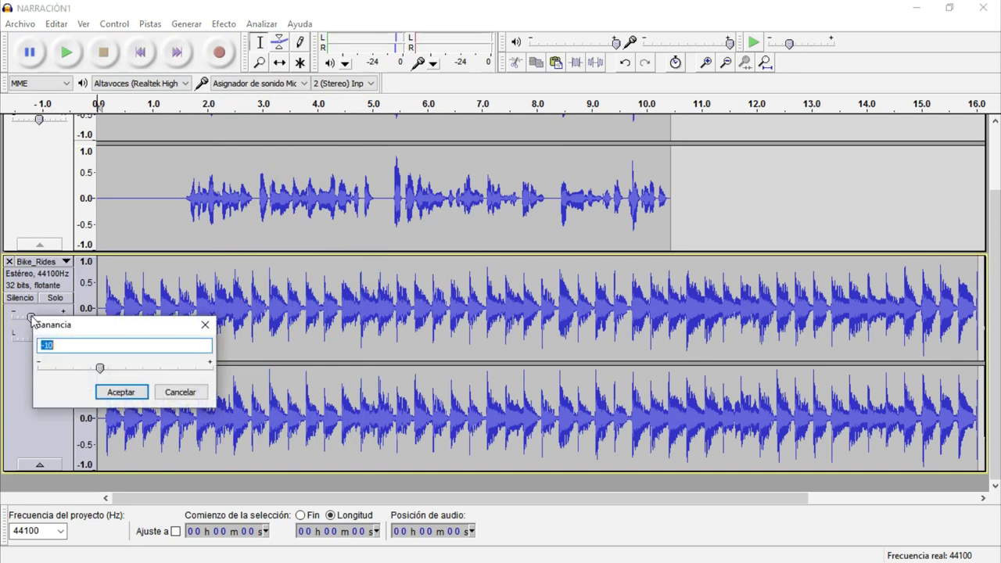
{"action": "type", "text": "-12"}
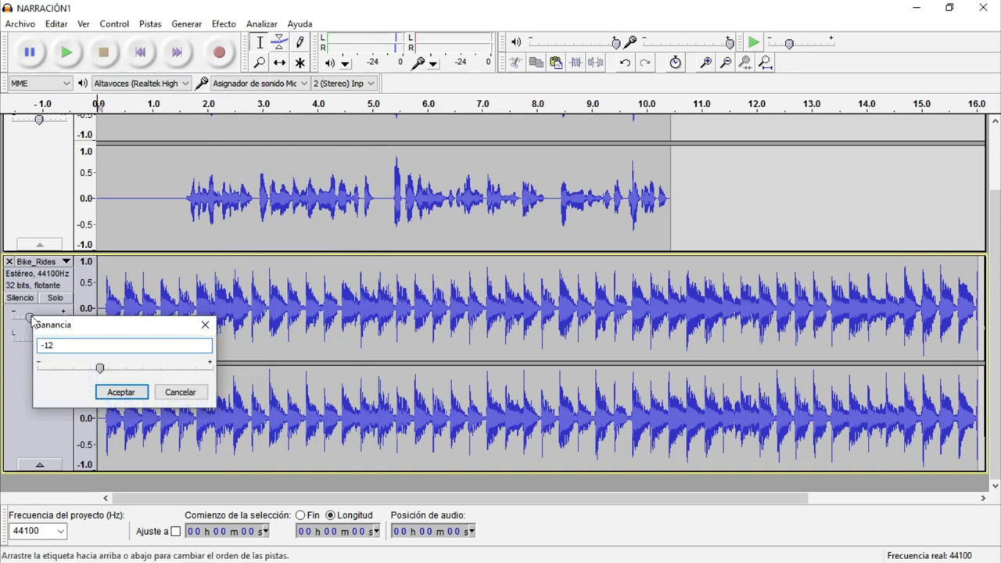
{"action": "key", "text": "Return"}
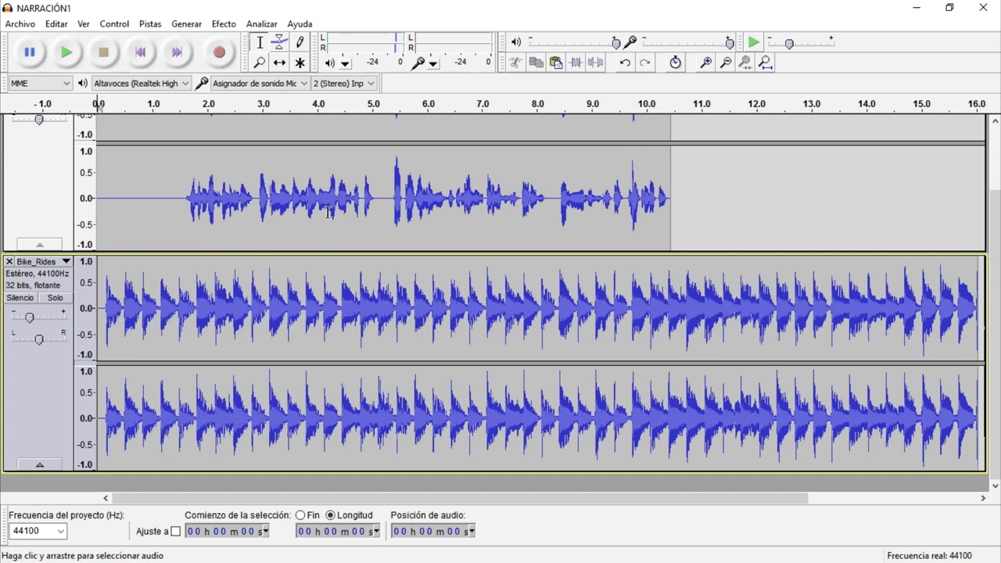
- Undo the gain changes on the Bike_Rides track and redo the first one
{"action": "scroll", "coordinate": [333, 202], "scroll_direction": "up", "scroll_amount": 2}
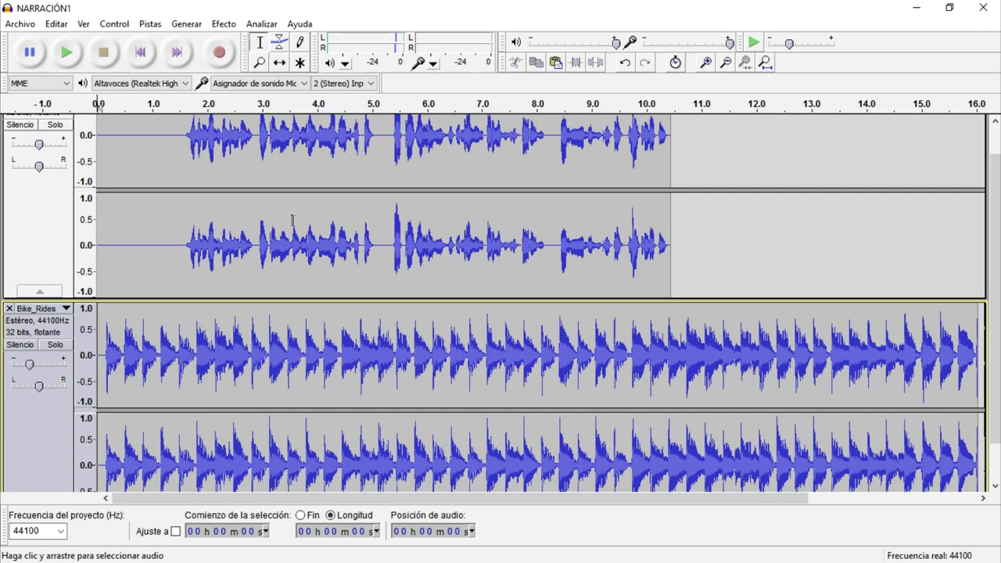
{"action": "left_click", "coordinate": [628, 63]}
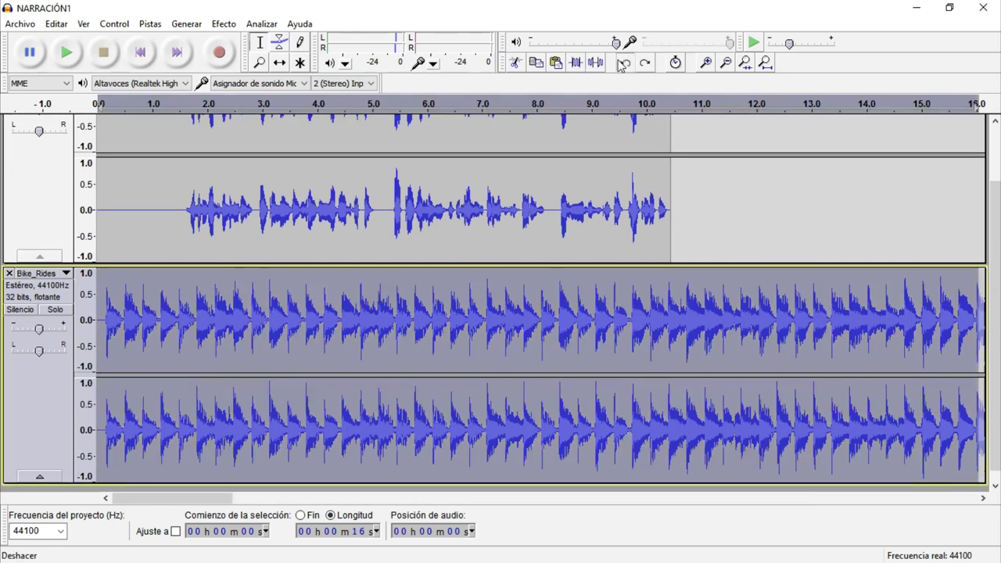
{"action": "left_click", "coordinate": [644, 64]}
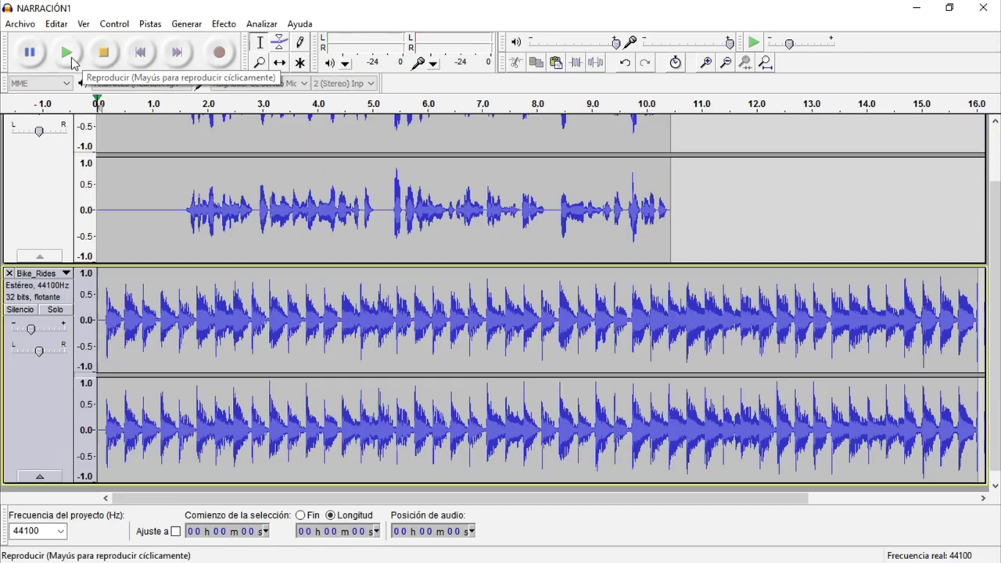
- Play the narration and music mix from the beginning
{"action": "left_click", "coordinate": [69, 55]}
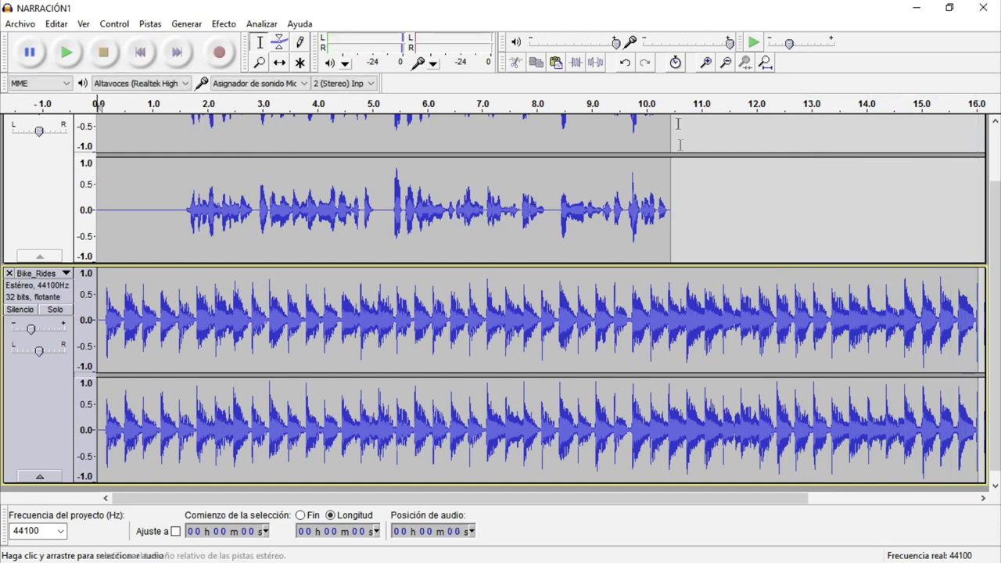
- Remove the stray sliver at the music's end and fade the music out from about 10.4 to 16 seconds
{"action": "left_click", "coordinate": [978, 326]}
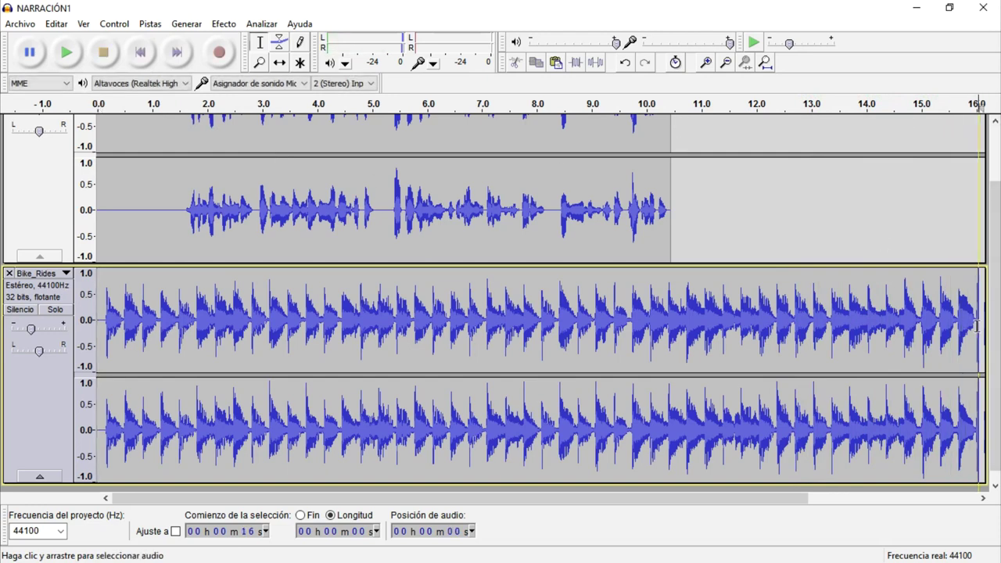
{"action": "left_click", "coordinate": [976, 327]}
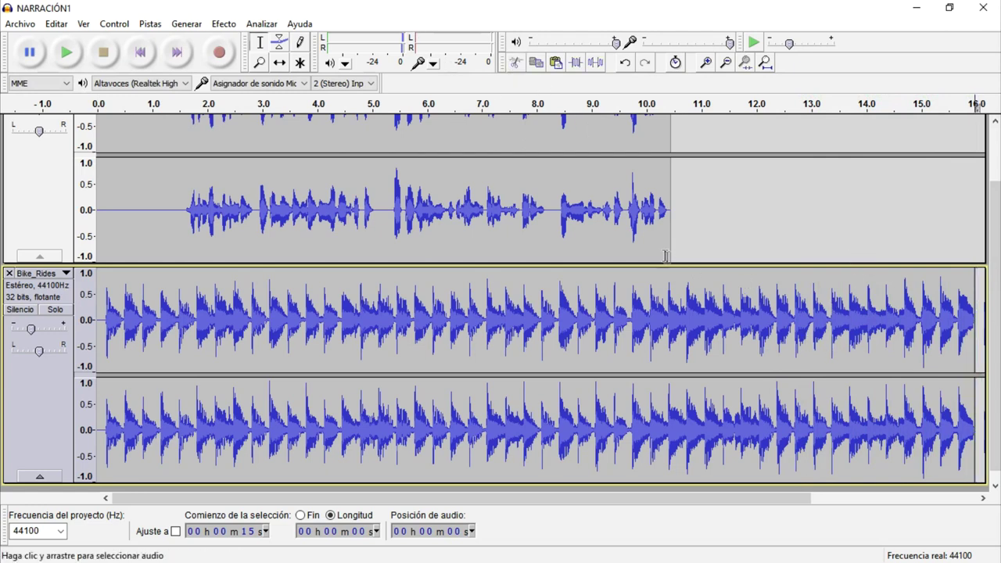
{"action": "left_click_drag", "start_coordinate": [671, 278], "coordinate": [974, 335]}
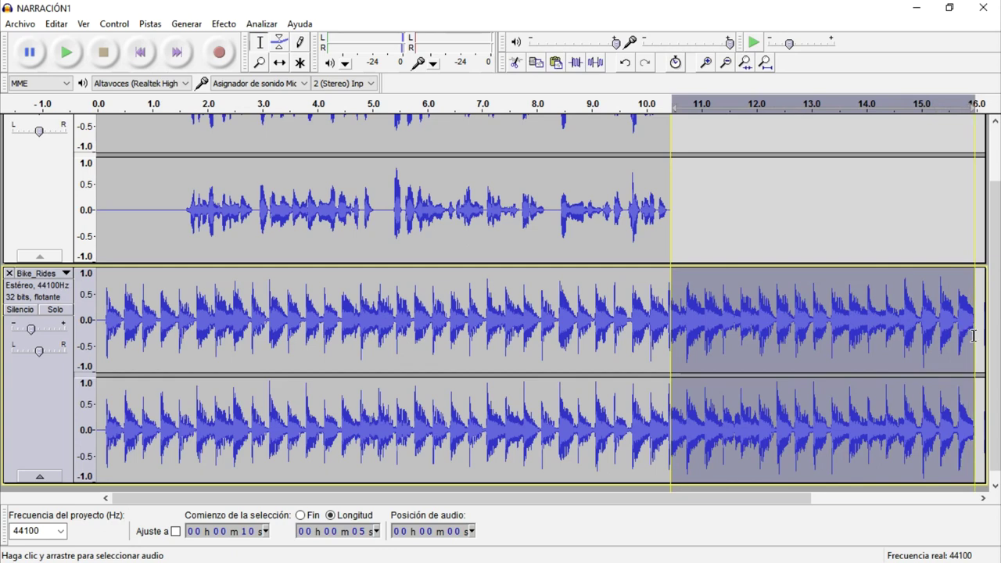
{"action": "left_click", "coordinate": [223, 24]}
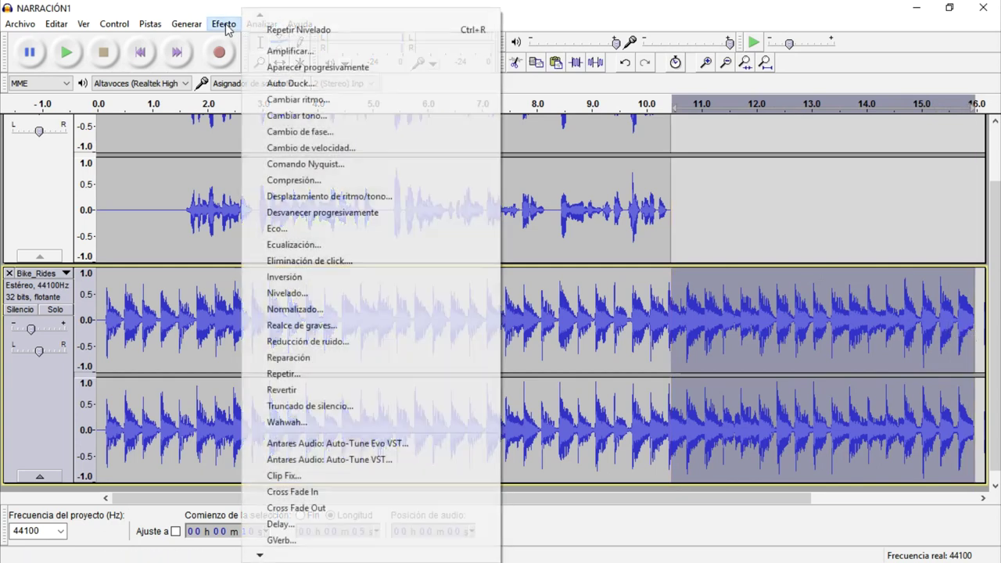
{"action": "left_click", "coordinate": [322, 212]}
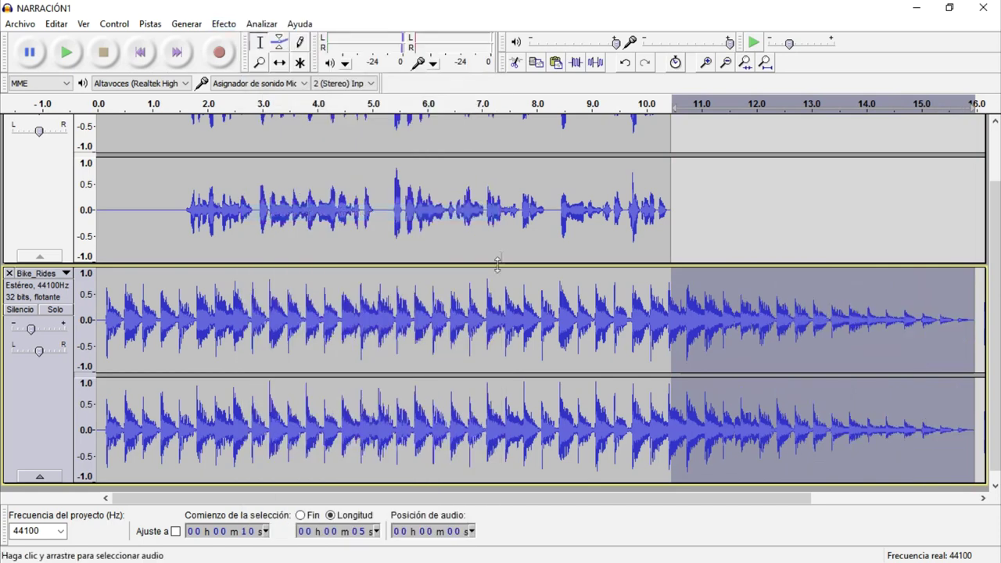
- Play the mix from about 9.7 seconds to check the music's fade-out
{"action": "left_click", "coordinate": [633, 312]}
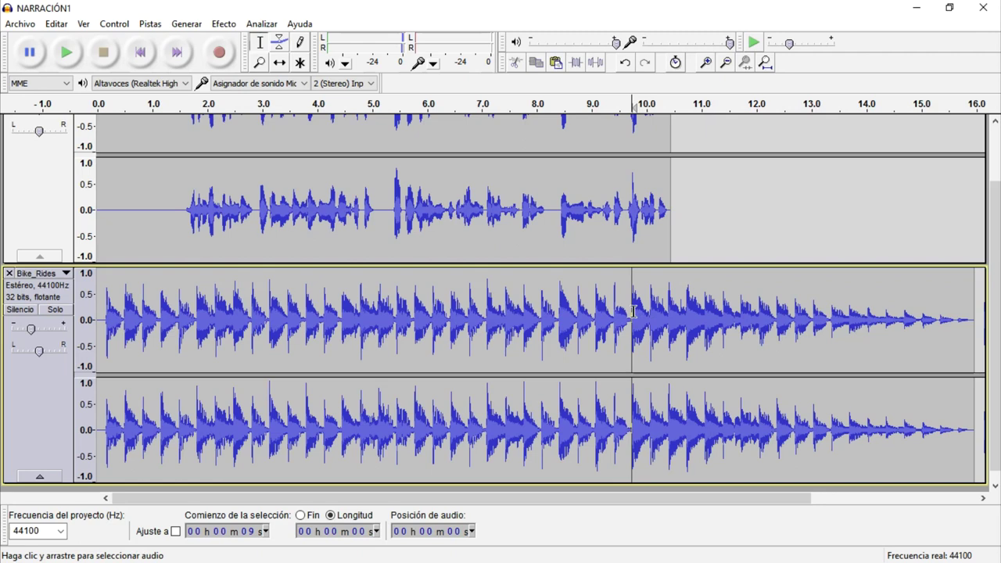
{"action": "key", "text": "space"}
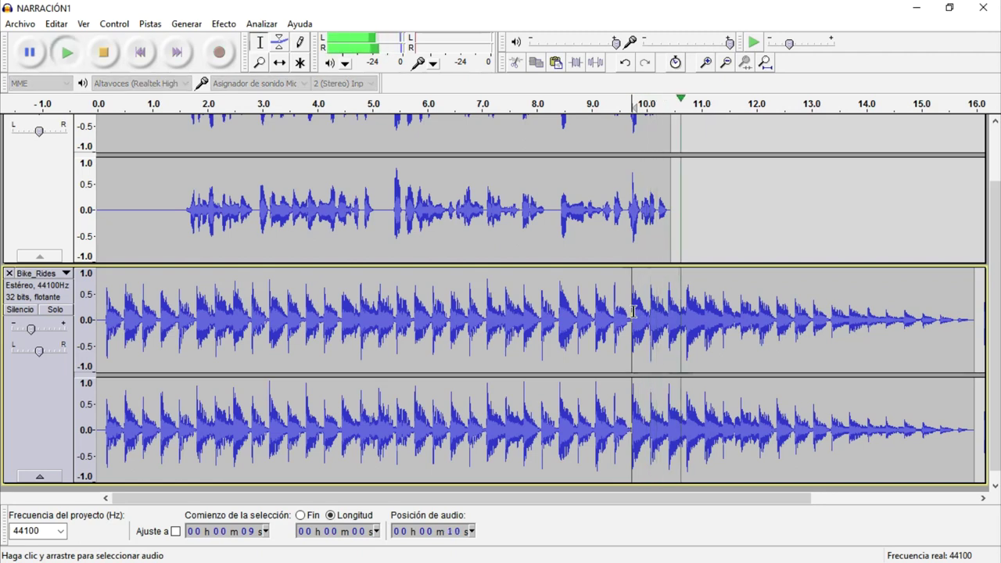